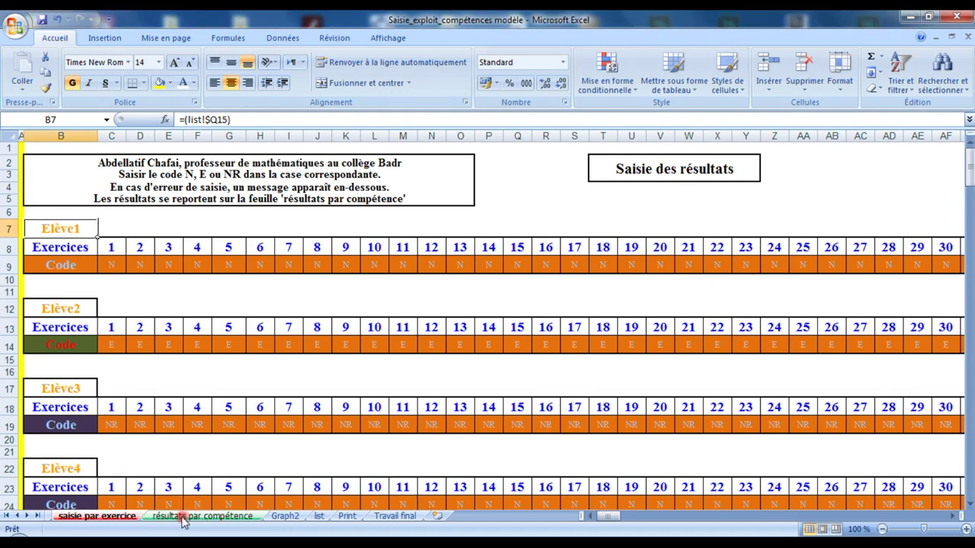
Review the class title in E3 and the competency rows such as D9 and D13, scrolling through the table
click(181, 518)
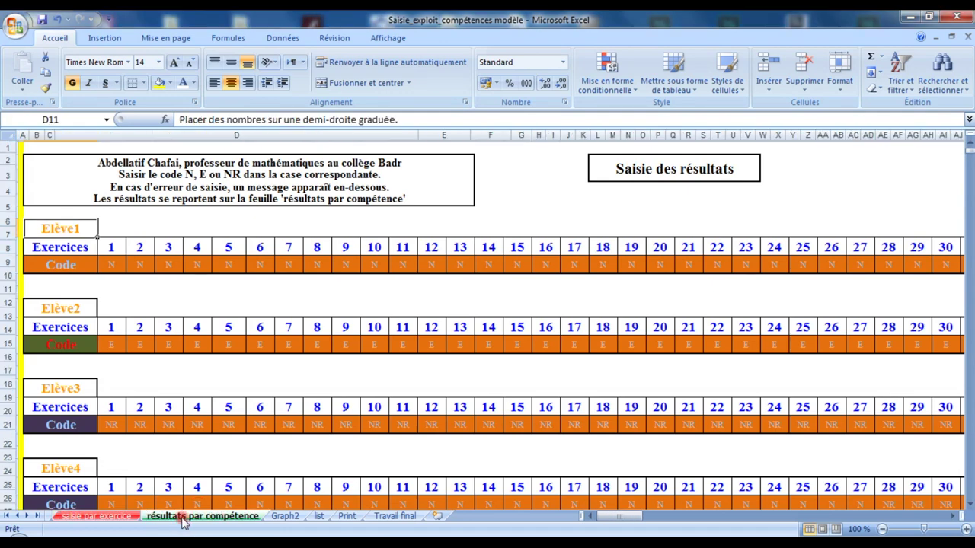
click(513, 174)
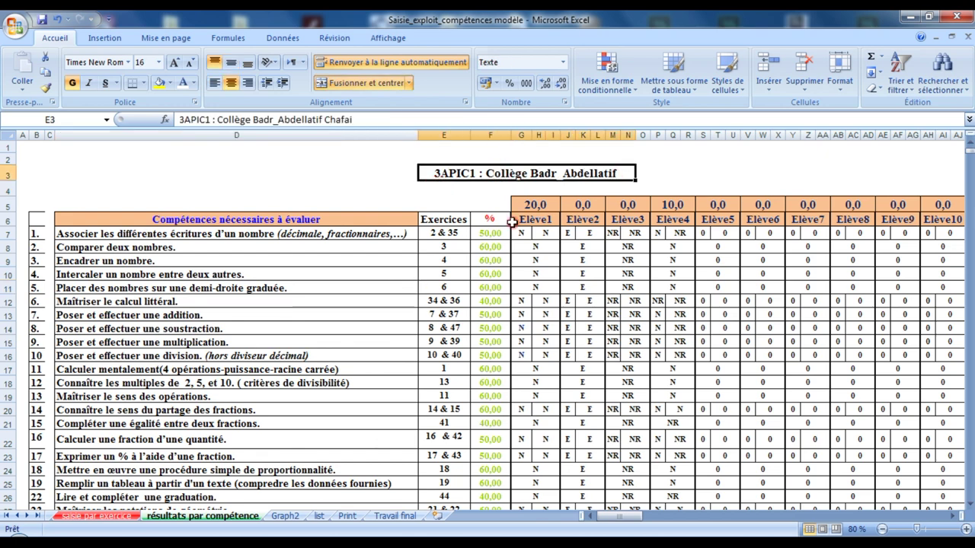
click(240, 262)
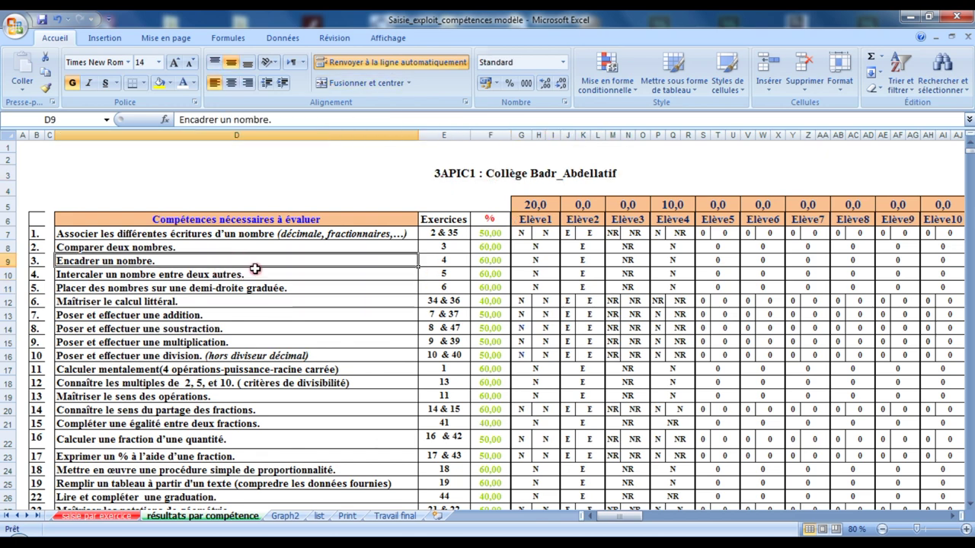
scroll(256, 272, down, 1)
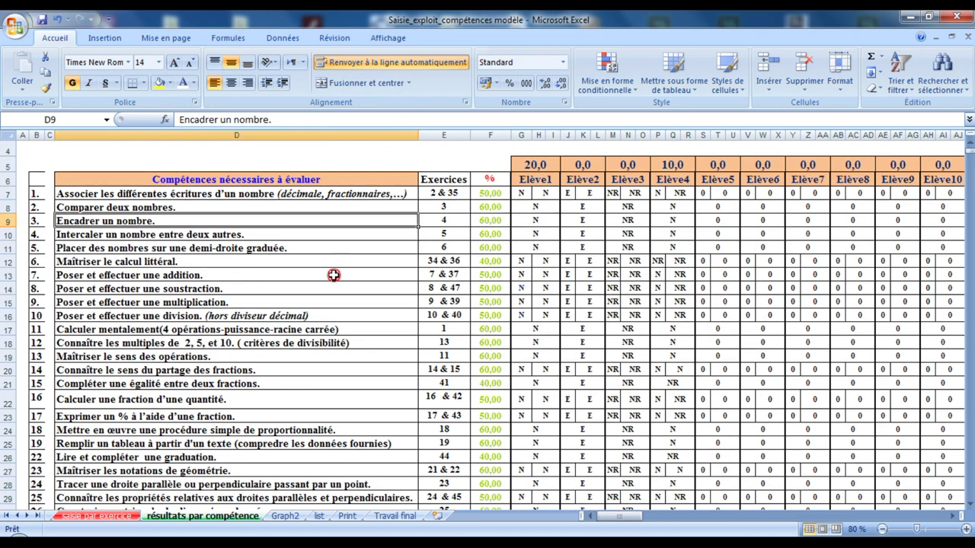
click(333, 275)
scroll(333, 275, down, 1)
scroll(333, 275, down, 3)
scroll(334, 276, down, 3)
scroll(333, 275, up, 5)
scroll(333, 275, up, 2)
scroll(282, 255, up, 2)
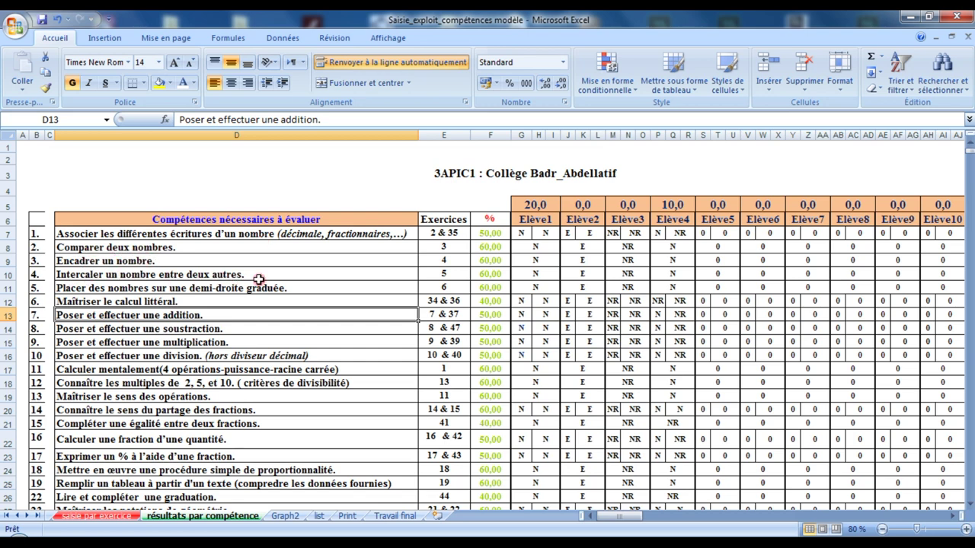
scroll(166, 381, down, 2)
scroll(171, 375, down, 3)
scroll(178, 372, down, 3)
scroll(177, 370, up, 6)
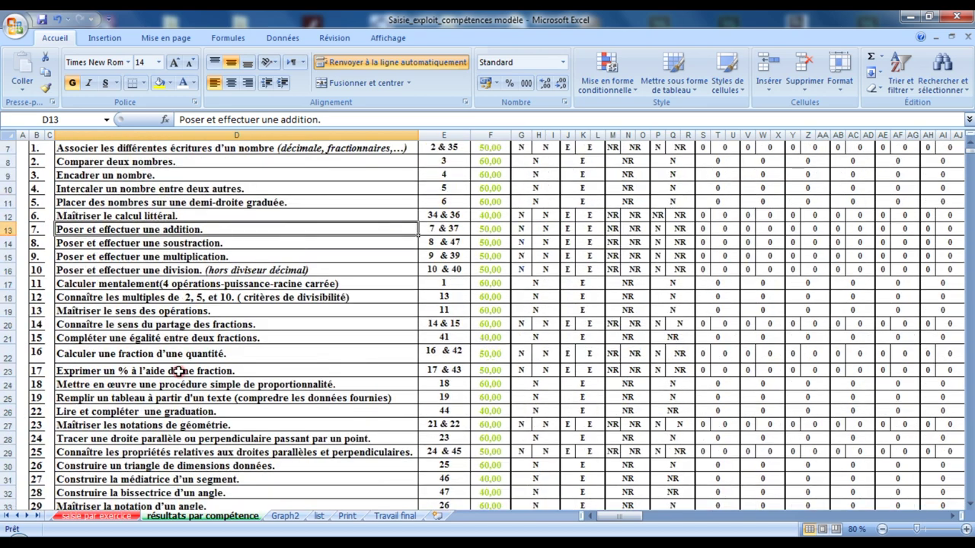
scroll(180, 369, up, 2)
drag(606, 516, 616, 526)
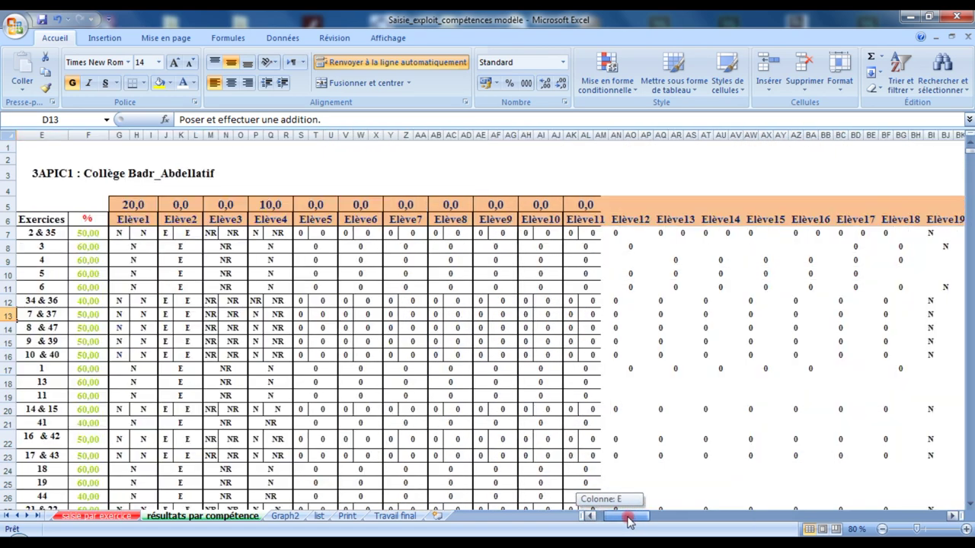
click(507, 227)
click(564, 224)
click(602, 221)
click(642, 218)
click(681, 222)
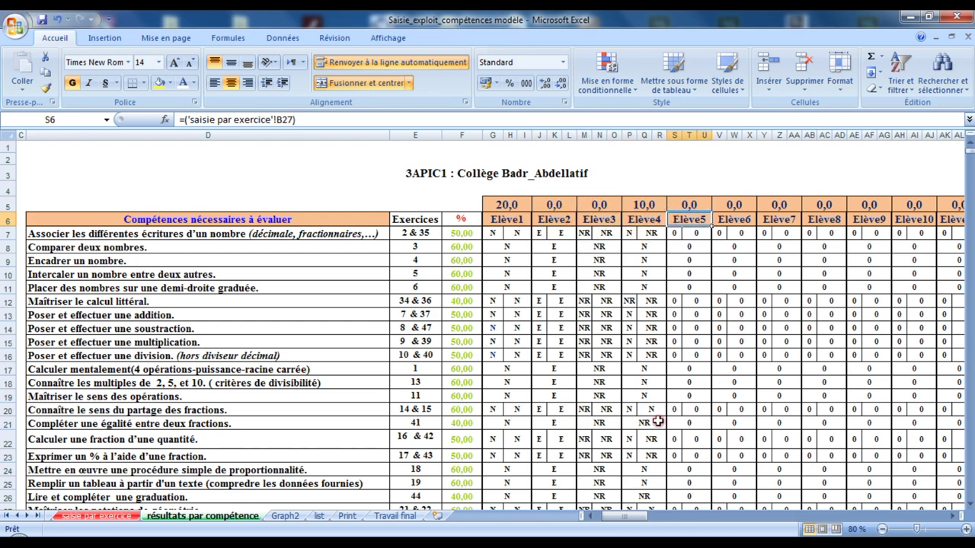
drag(617, 517, 771, 516)
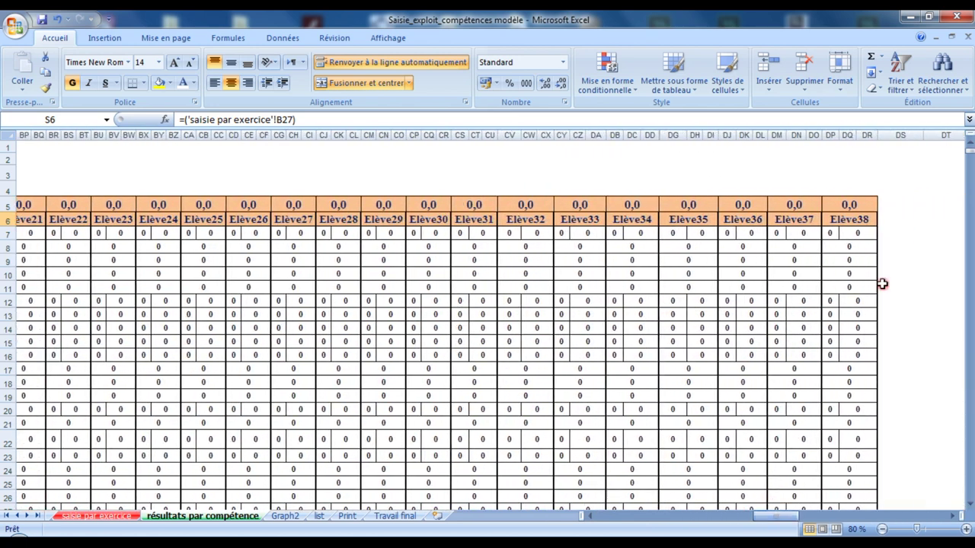
click(857, 221)
drag(760, 518, 608, 518)
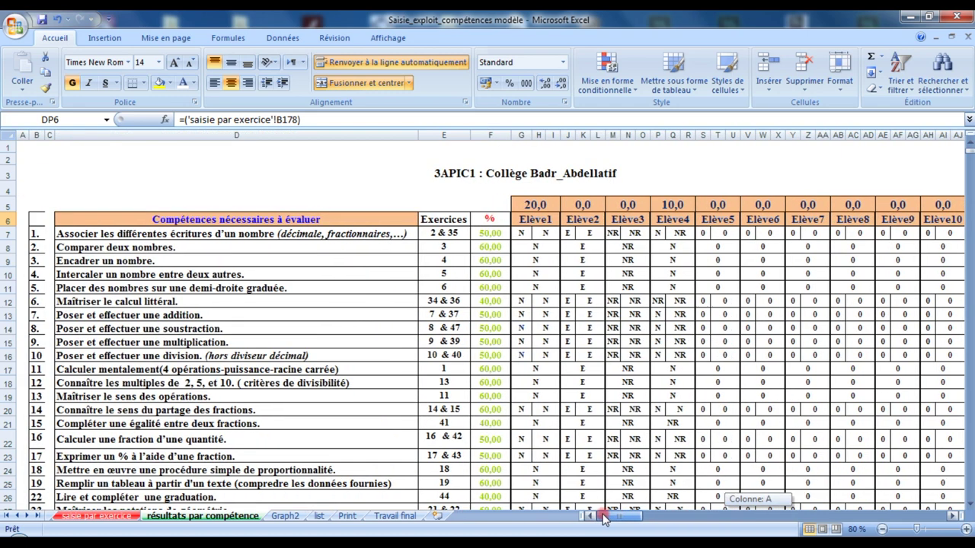
click(446, 227)
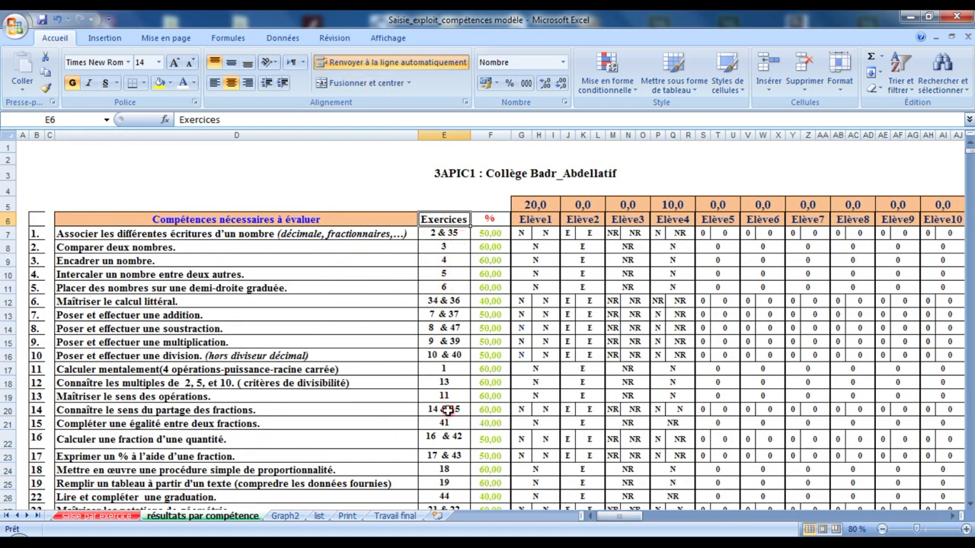
scroll(448, 411, down, 2)
scroll(443, 426, down, 2)
scroll(444, 449, down, 2)
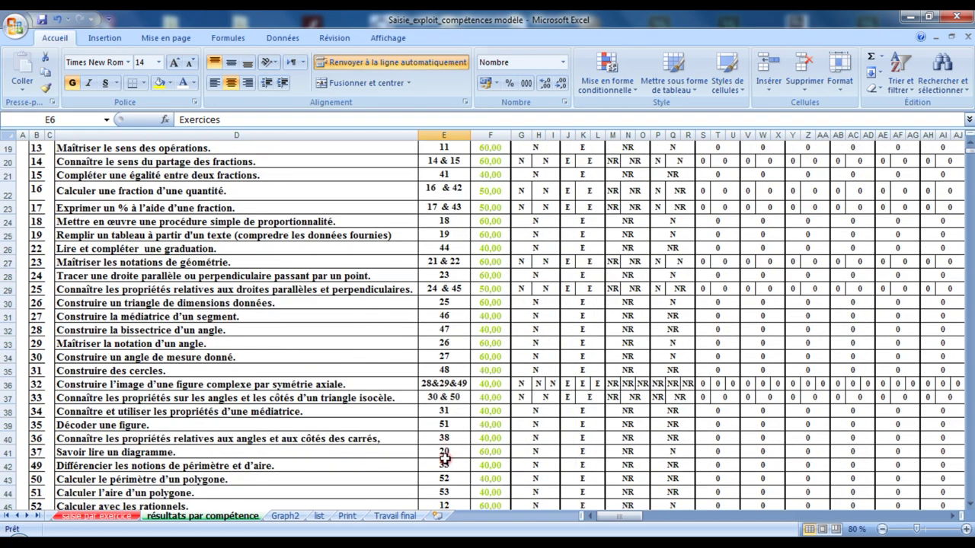
scroll(445, 473, down, 1)
click(321, 516)
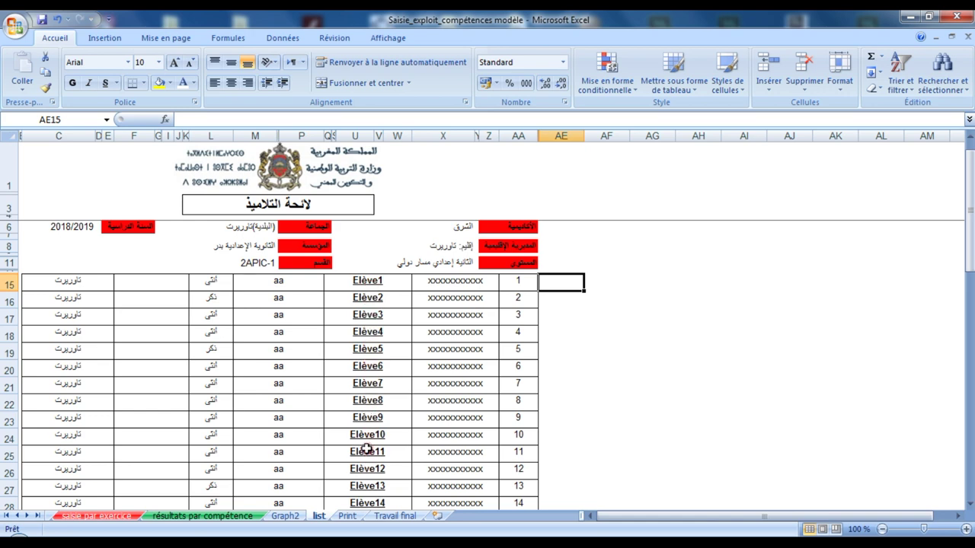
Rename the Elève1 placeholder in Q15 to a test student name on the list sheet
click(376, 285)
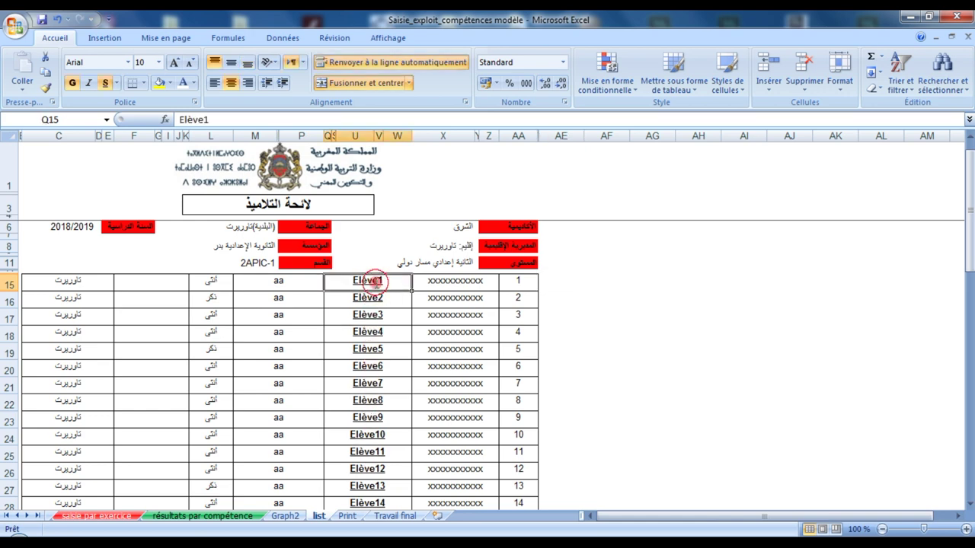
double_click(377, 284)
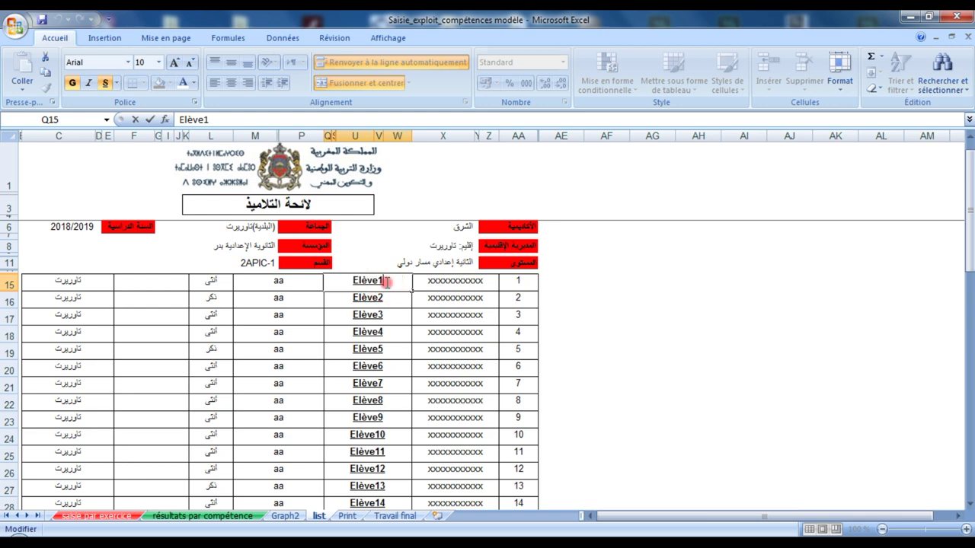
double_click(385, 282)
text(Ahmed)
key(Return)
Confirm the first student header on résultats par compétence shows the new name
click(202, 516)
ctrl+scroll(241, 482, down, 2)
scroll(546, 258, up, 6)
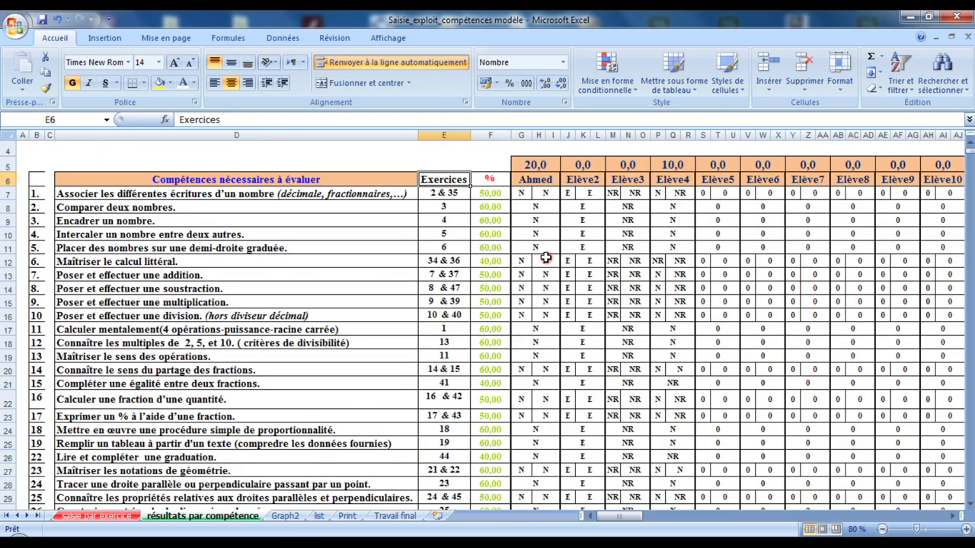
click(531, 182)
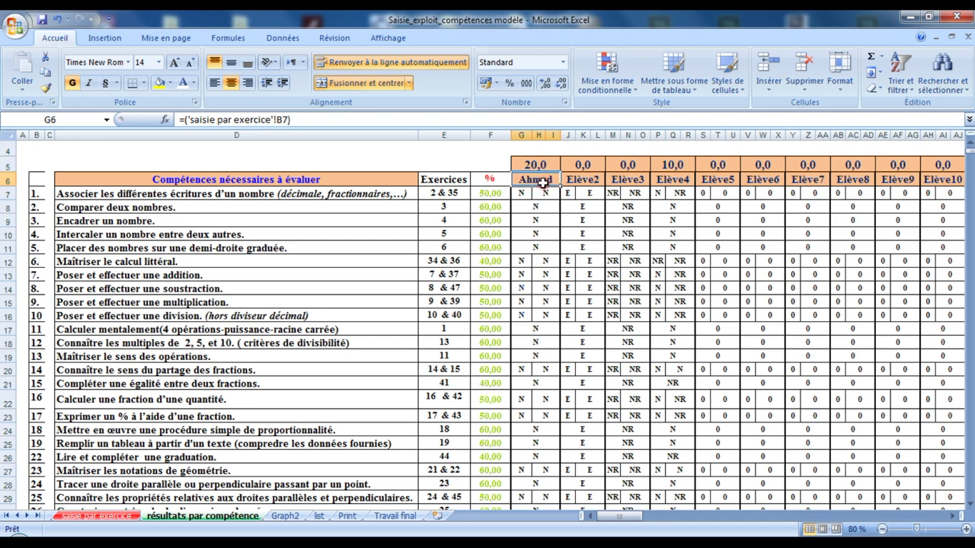
Undo the rename on the list sheet, restoring Elève1
click(318, 516)
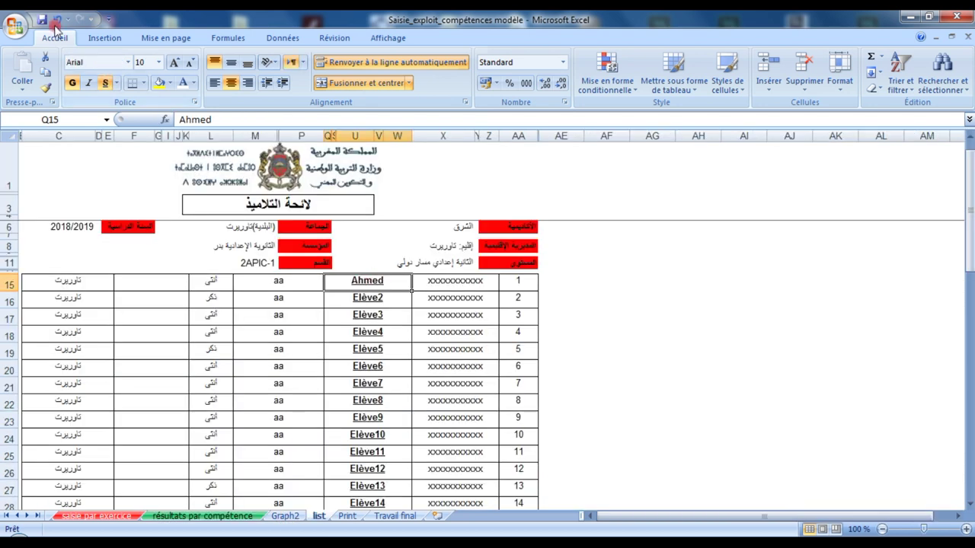
key(ctrl+z)
click(341, 365)
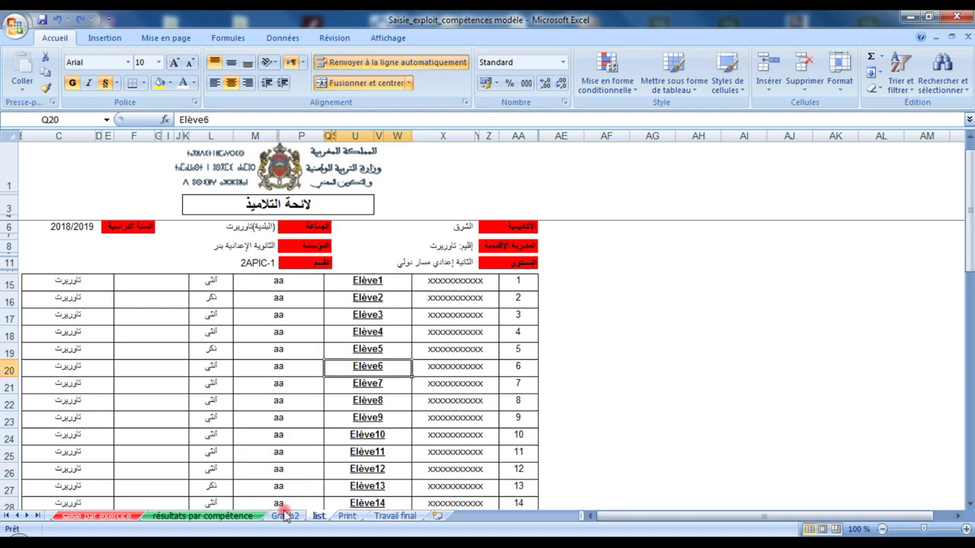
Inspect the saisie par exercice sheet's Code label in B9 and Elève1 name formula in B7
click(203, 516)
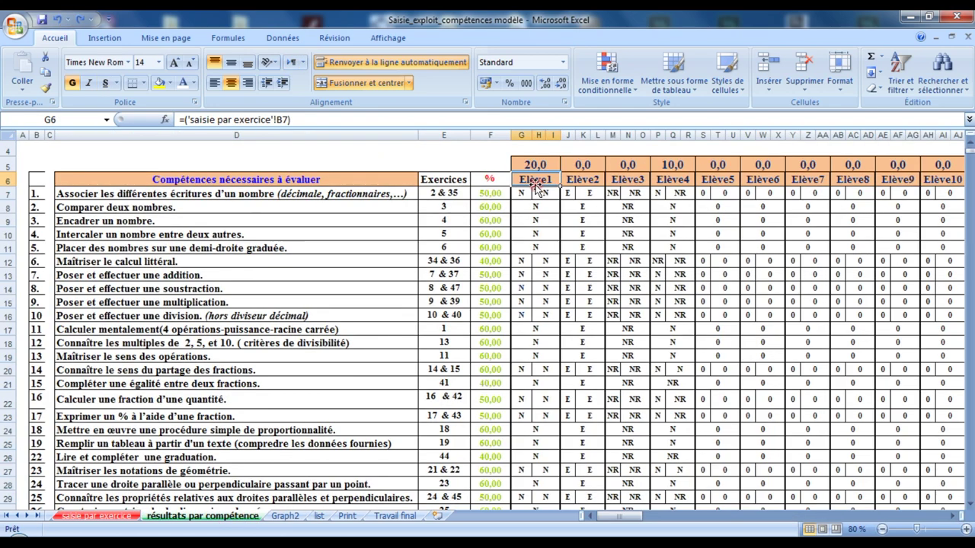
click(114, 517)
click(118, 294)
click(77, 264)
click(55, 229)
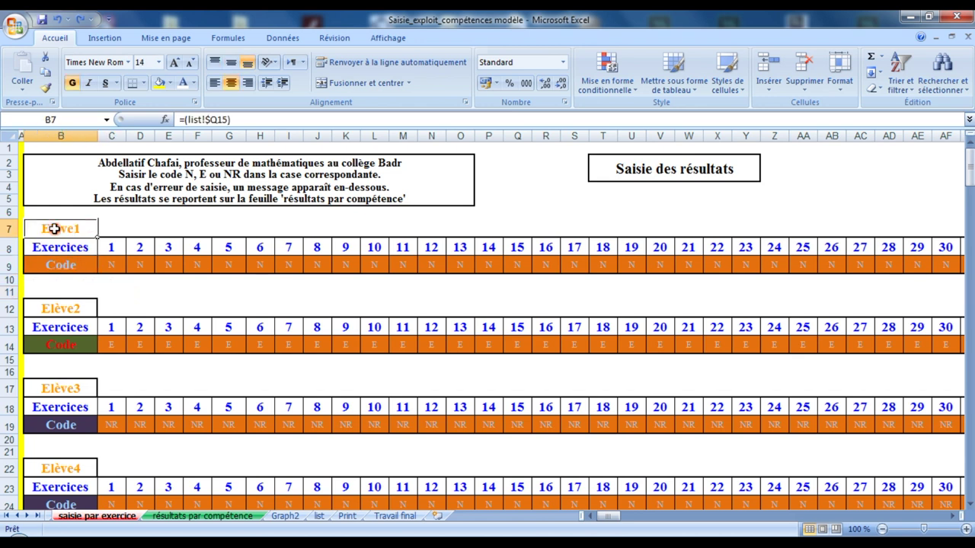
Inspect the Code label, the B3 instructions and Elève1's exercise 1 code N on the entry sheet
click(77, 265)
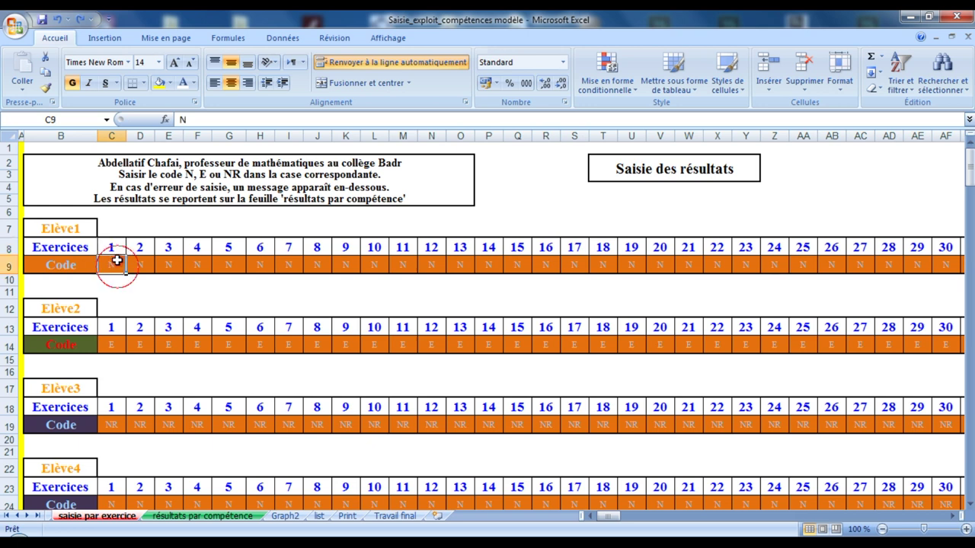
click(199, 178)
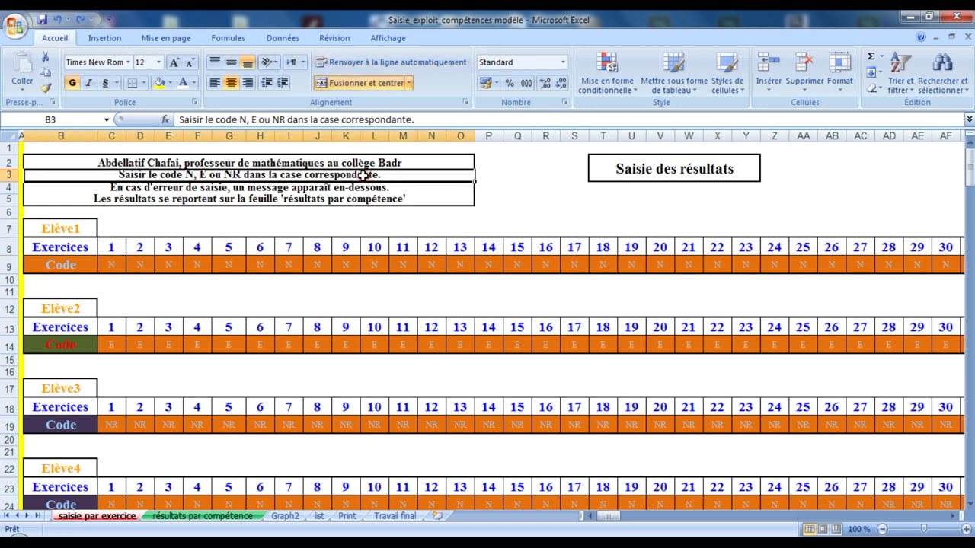
click(208, 229)
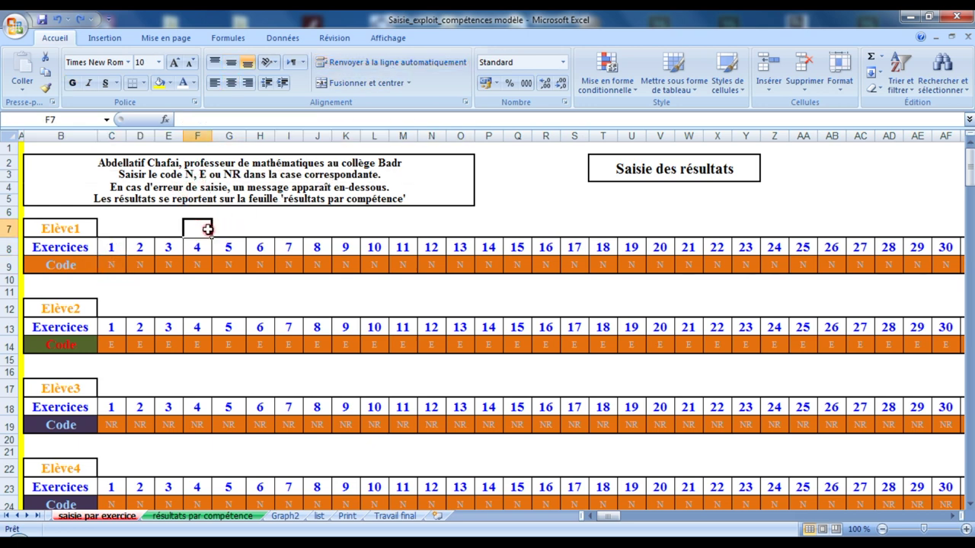
click(115, 271)
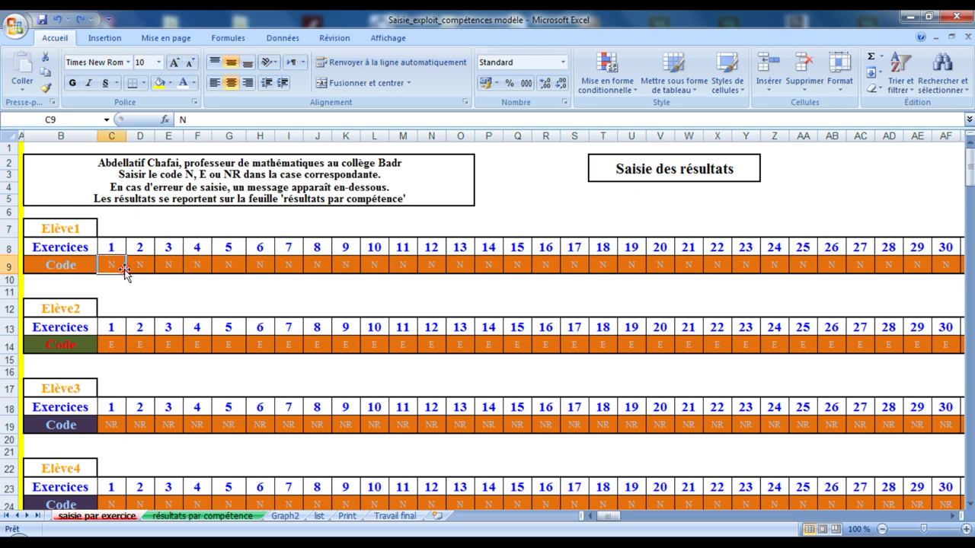
Review Élève1's score of 20 in G5 and the summary rows, then return to Élève1's exercise 2 code
click(227, 519)
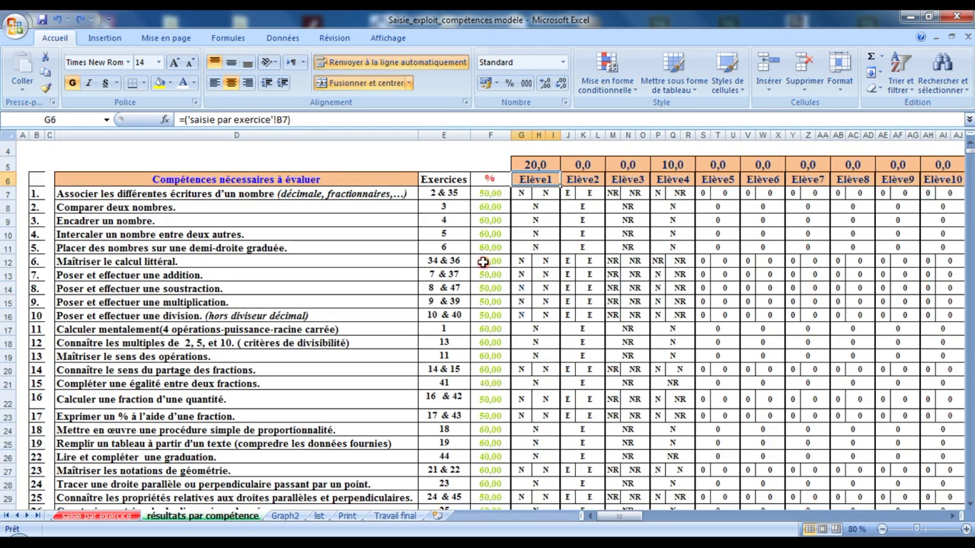
click(540, 164)
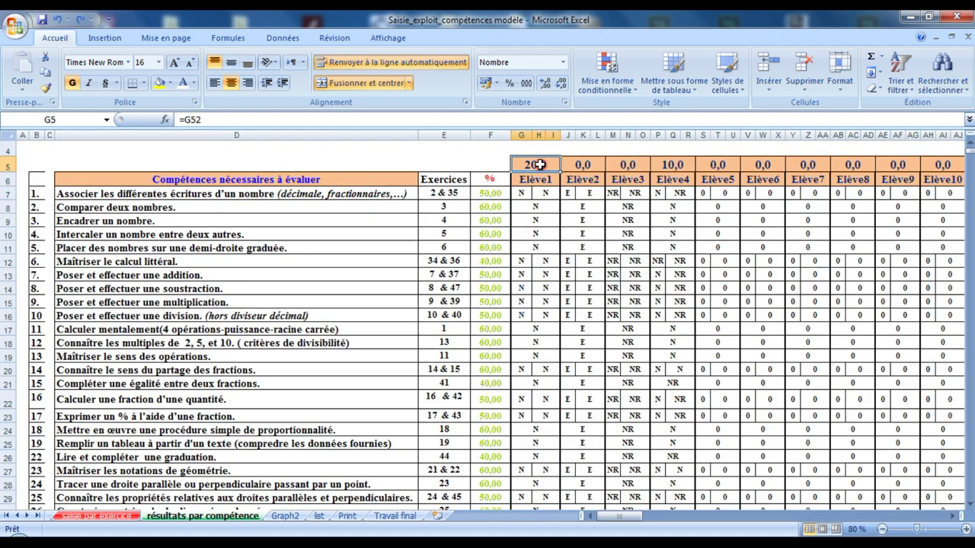
scroll(539, 236, down, 3)
scroll(537, 256, down, 4)
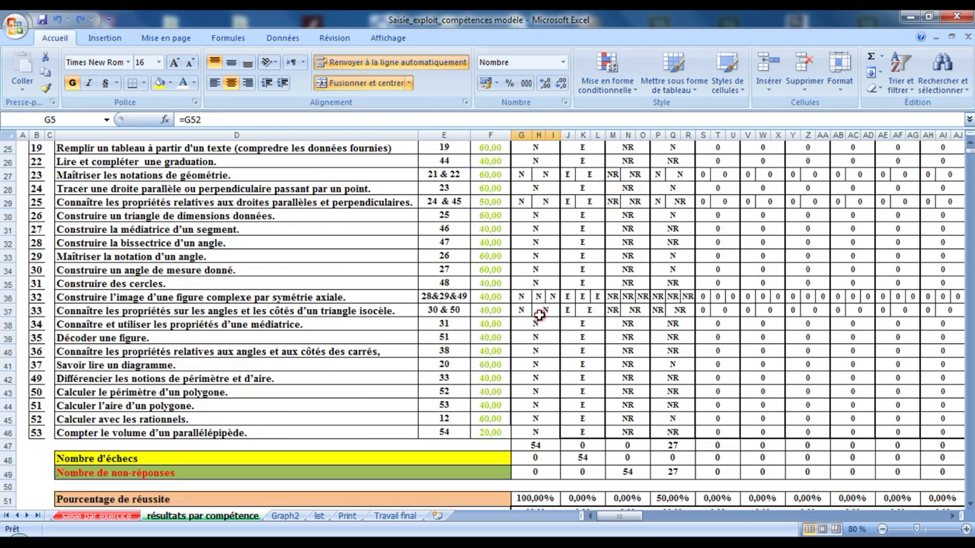
scroll(545, 343, down, 3)
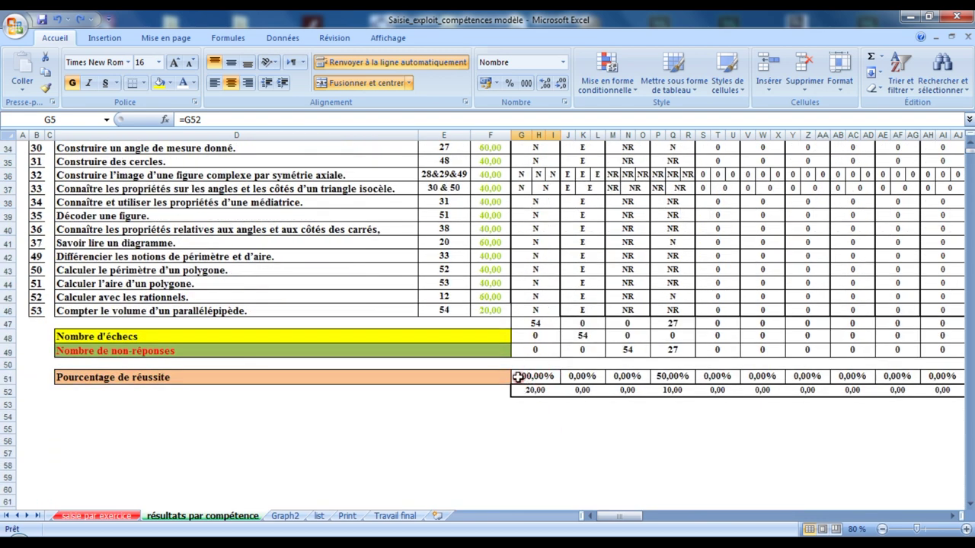
click(127, 516)
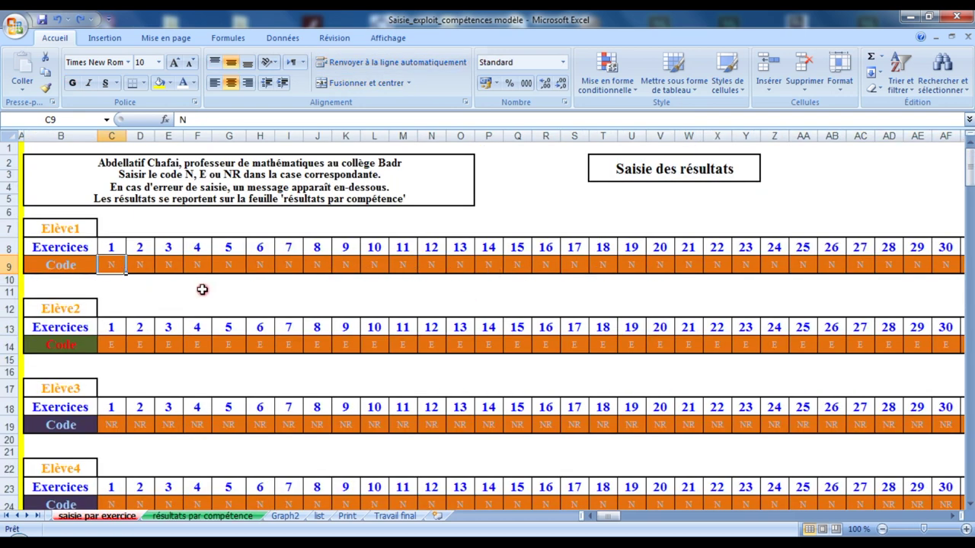
click(141, 266)
Enter E for exercise 2, NR for exercise 3 and E for the next exercises in Élève1's row
text(e)
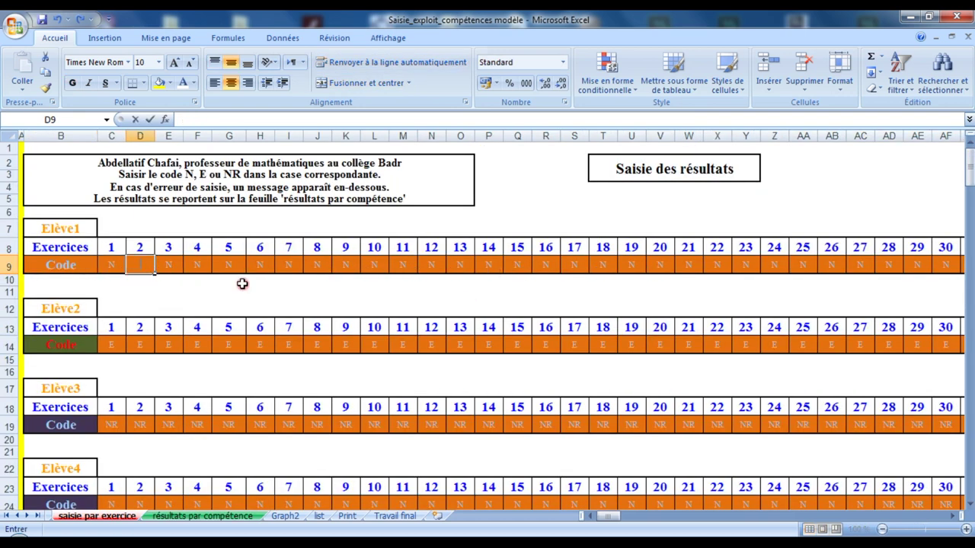
key(Tab)
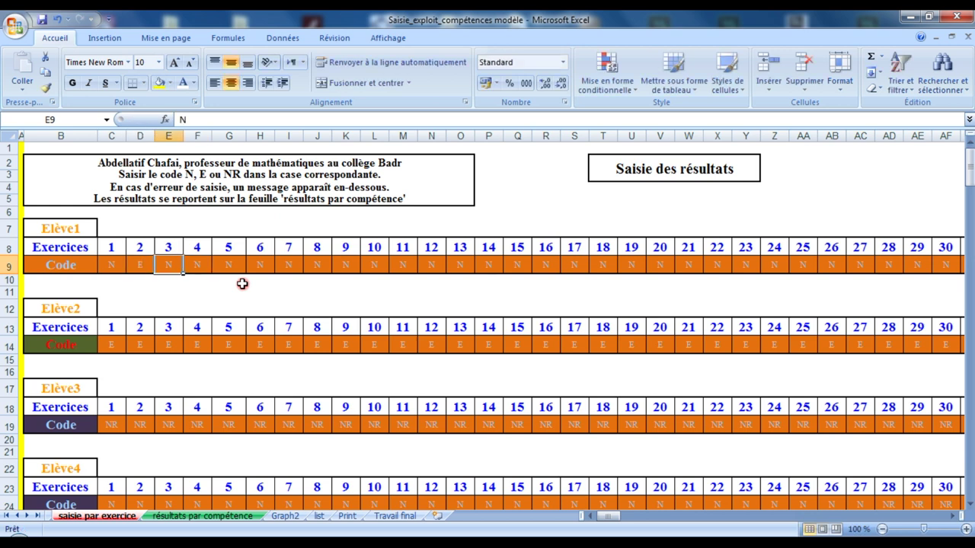
text(nr)
key(Tab)
key(Tab)
text(e)
key(Tab)
key(Tab)
key(Tab)
text(e)
key(Tab)
key(Tab)
key(Tab)
key(Tab)
text(e)
key(Tab)
key(Tab)
Add NR for exercise 15 and five more E codes, then check Élève1's 77,78% in G51
text(nr)
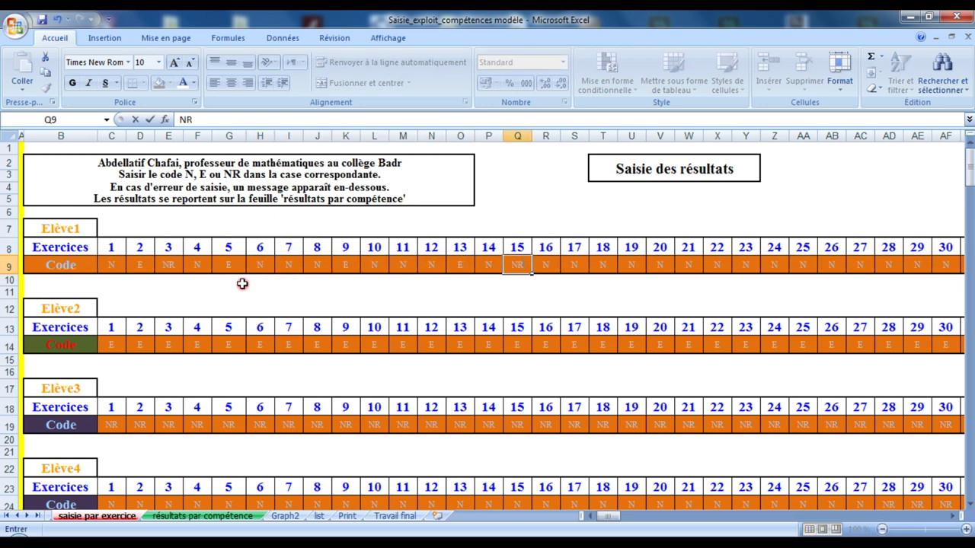
key(Tab)
key(Tab)
key(Tab)
key(Tab)
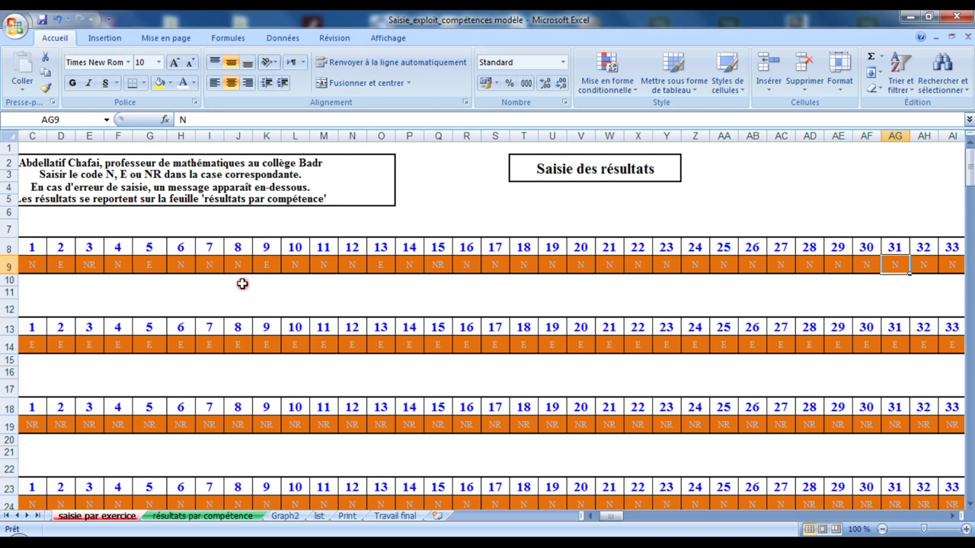
key(Tab)
key(Tab)
key(Tab)
key(Tab)
key(Tab)
key(Tab)
key(Tab)
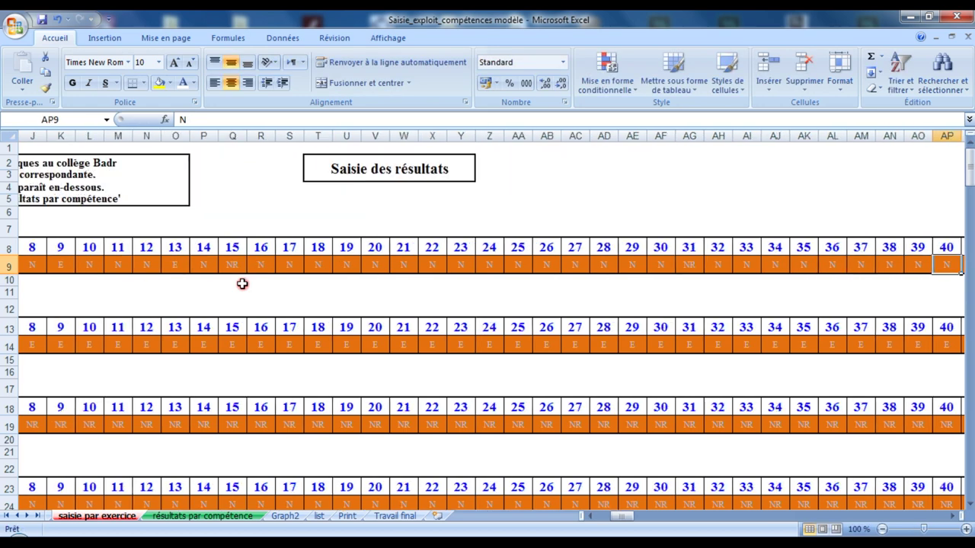
text(e	e	e	)
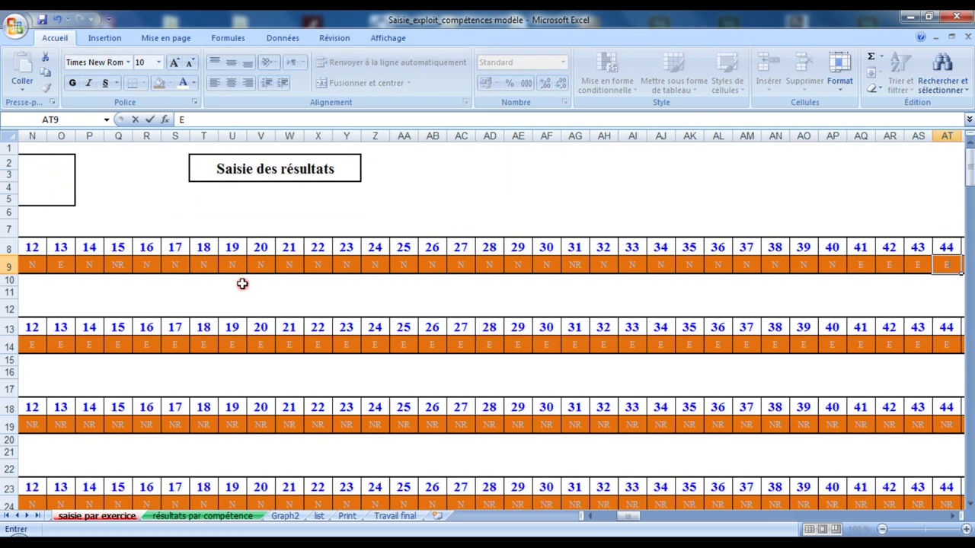
text(e	e)
click(290, 292)
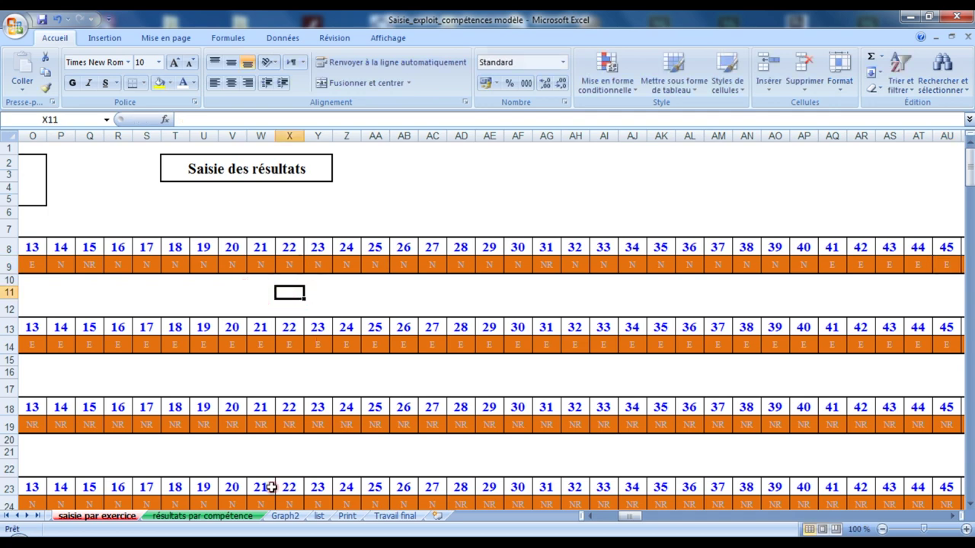
click(203, 516)
click(547, 379)
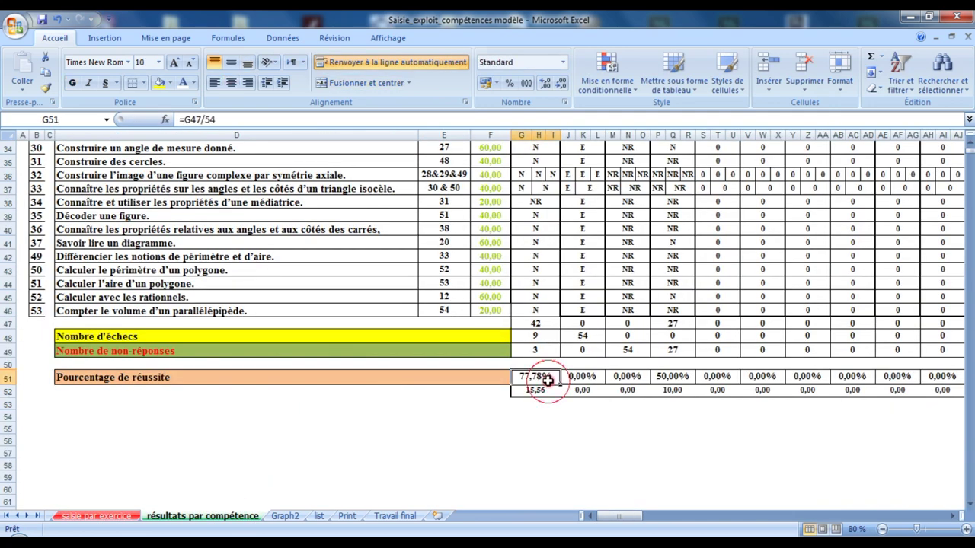
Check Élève1's updated score of 15,56 out of 20 on the results sheet
scroll(542, 335, up, 4)
scroll(543, 335, up, 3)
scroll(542, 335, up, 3)
click(537, 164)
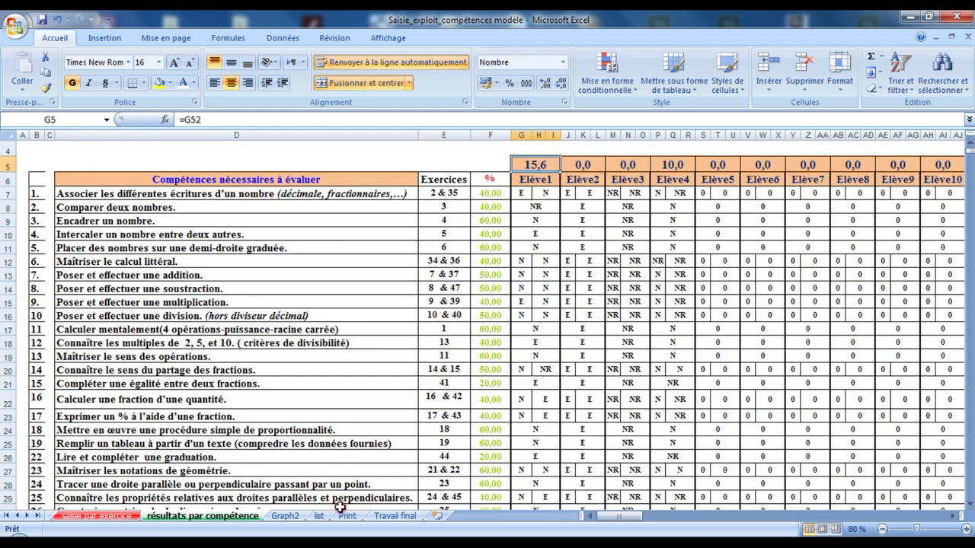
Inspect the Print sheet's Rendement par élève chart sources and Élève1's percentage and mark formulas
click(348, 516)
click(365, 354)
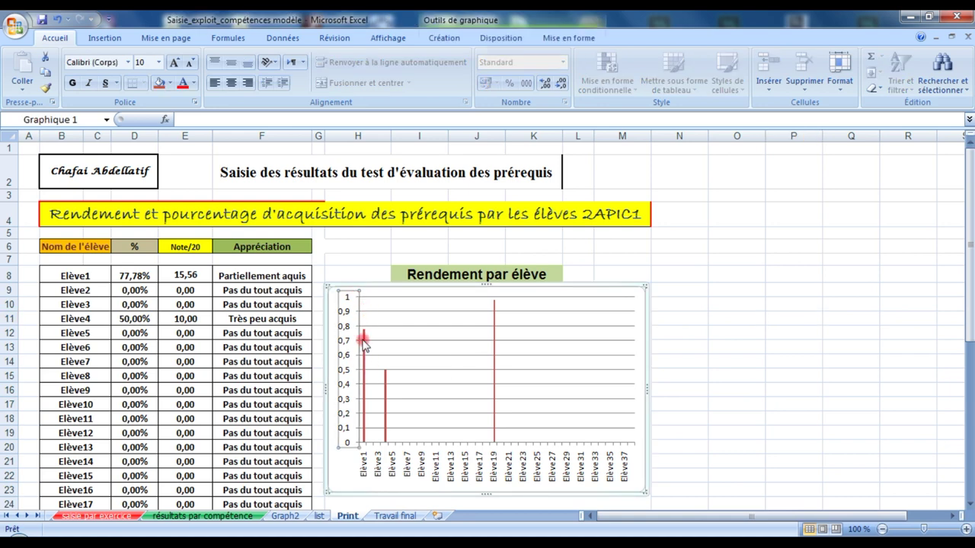
click(364, 341)
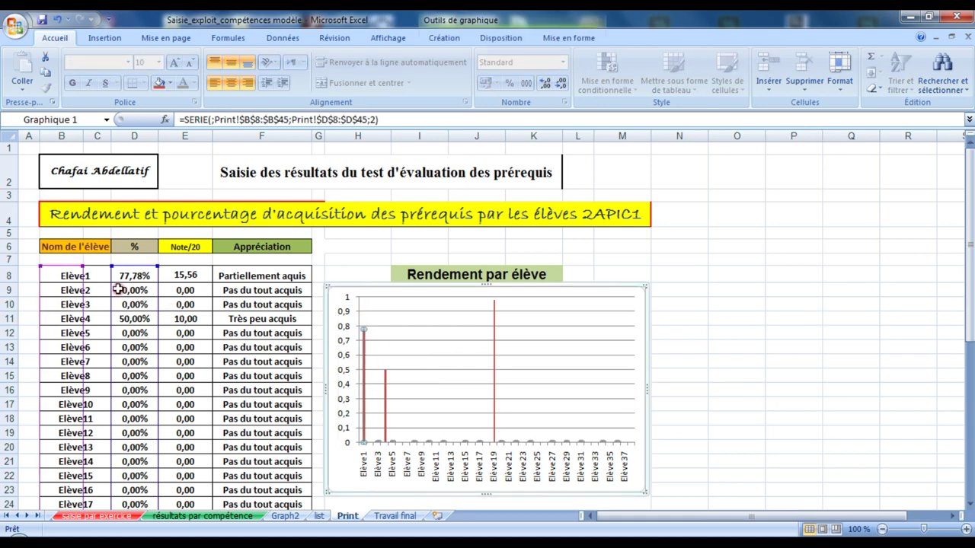
click(700, 346)
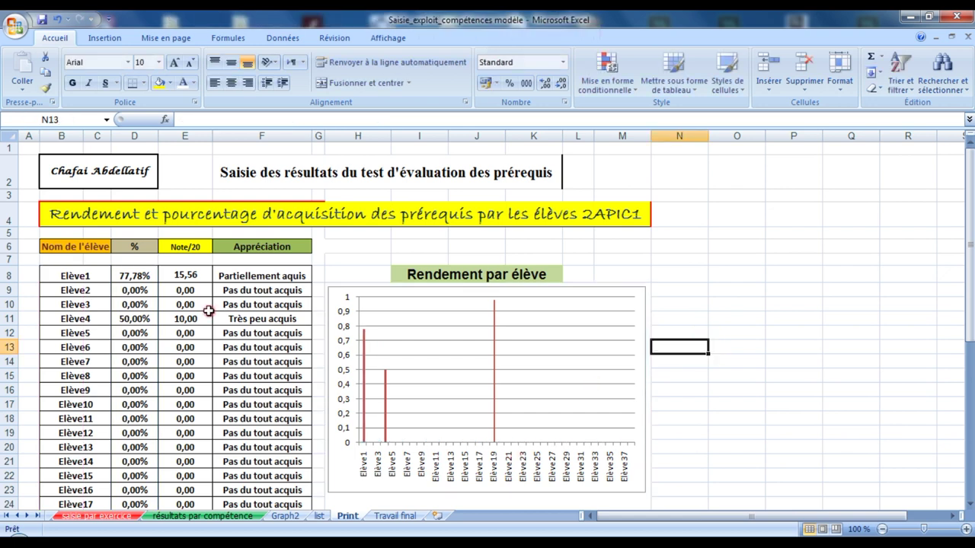
click(130, 278)
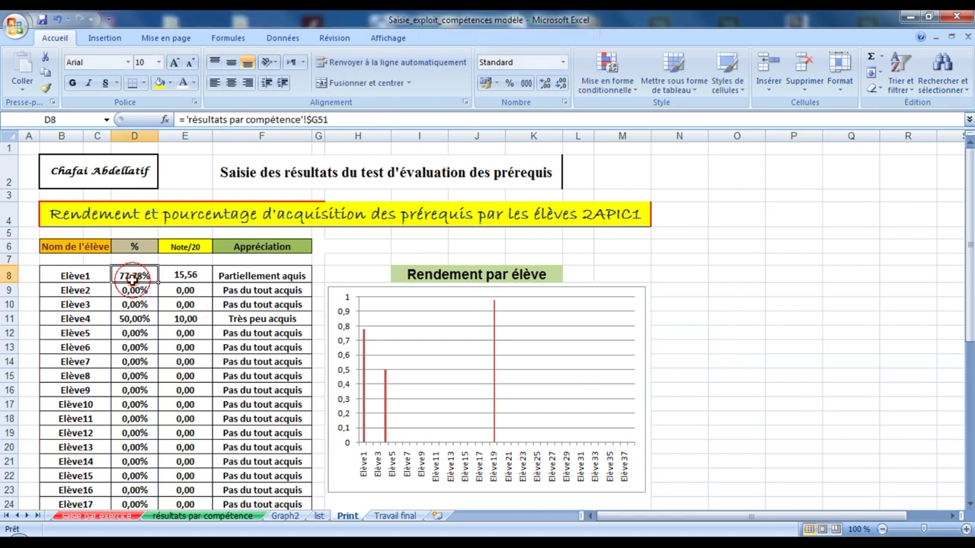
click(189, 278)
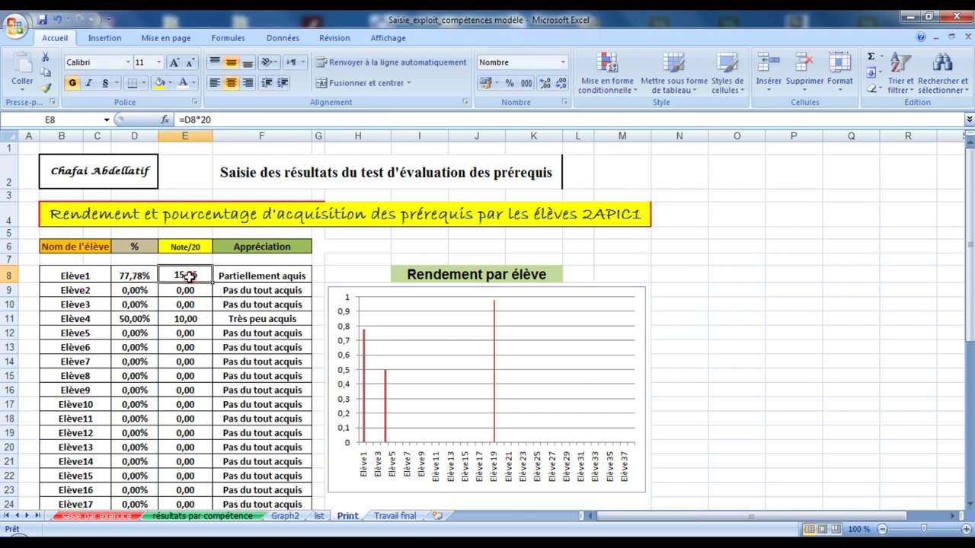
Look at the competency acquisition chart on the Graph2 sheet
click(226, 518)
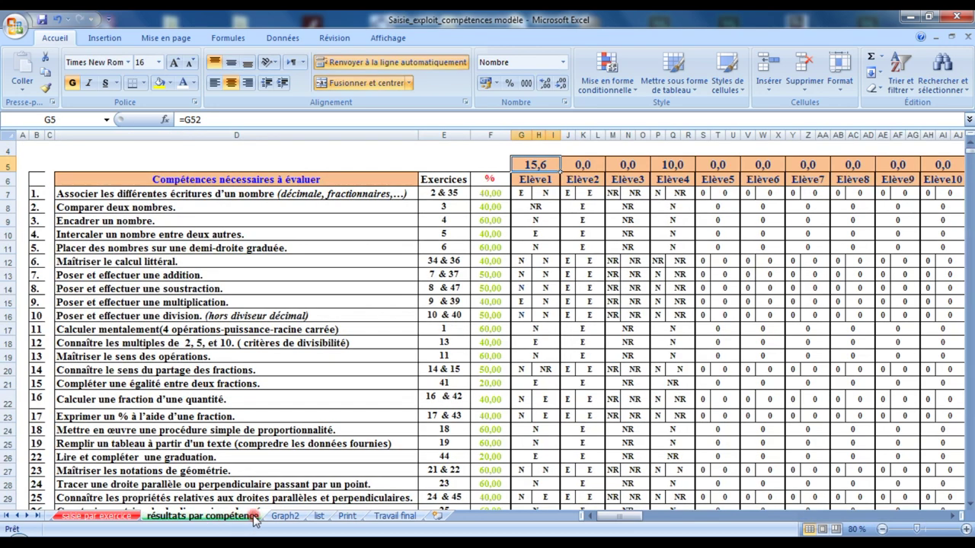
click(280, 517)
click(454, 187)
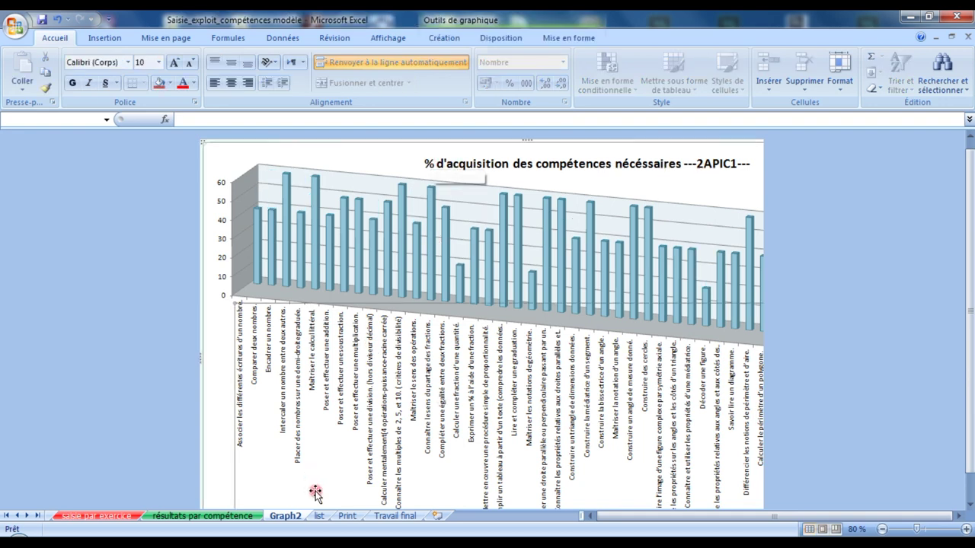
Inspect Élève2's mark, percentage and appreciation formulas on the Print sheet
click(341, 516)
click(175, 375)
click(135, 291)
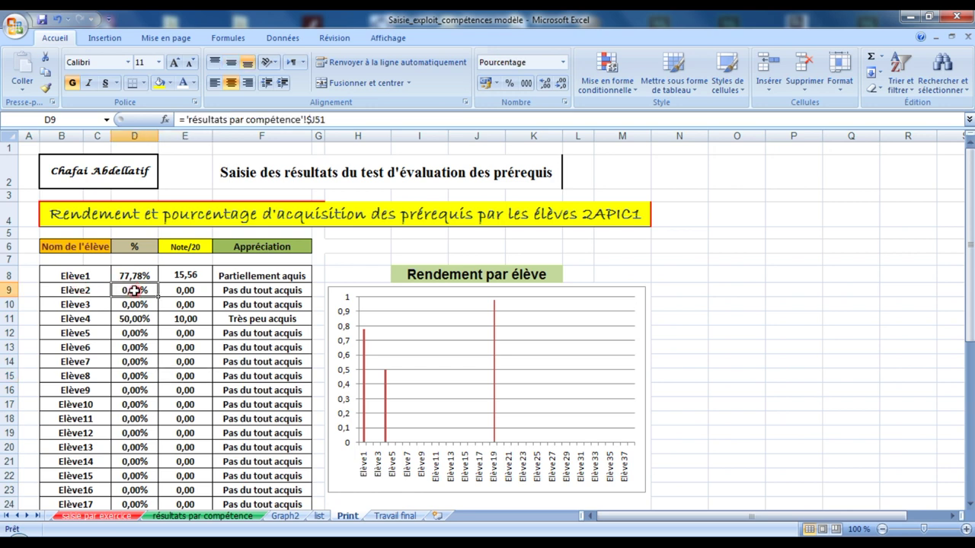
click(237, 294)
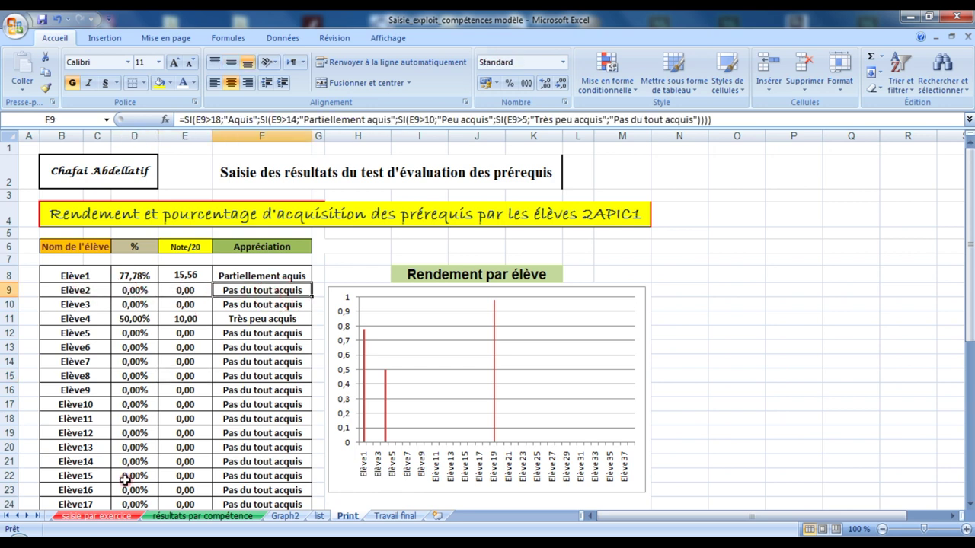
click(97, 515)
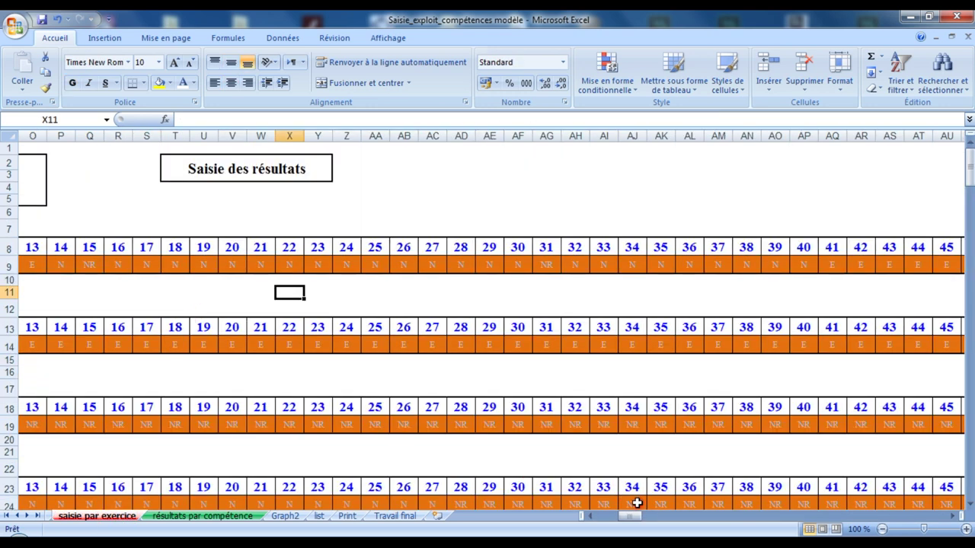
Enter mostly N codes for Elève2's exercises 1–30, leaving a few blank, and see Elève2 at 10,0 on the results sheet
drag(629, 516, 606, 516)
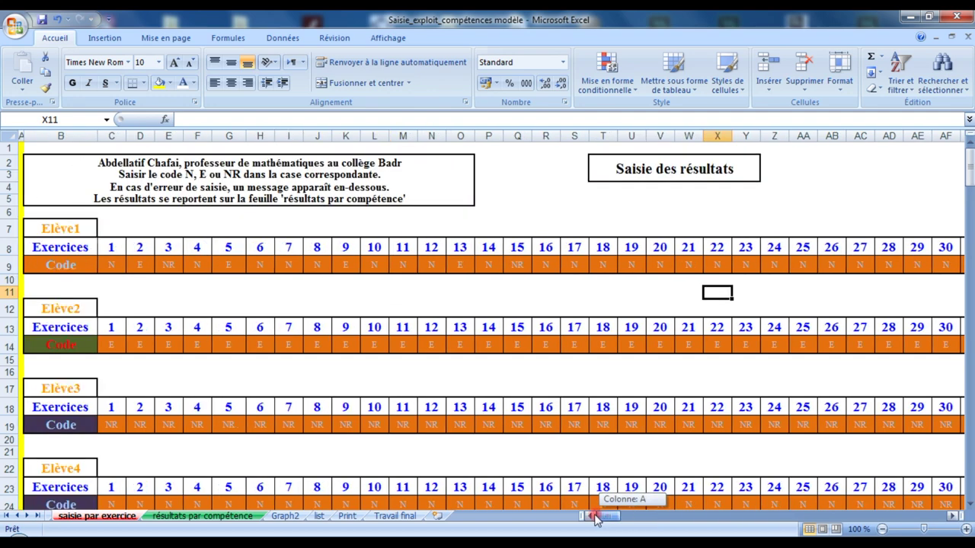
click(72, 306)
click(115, 347)
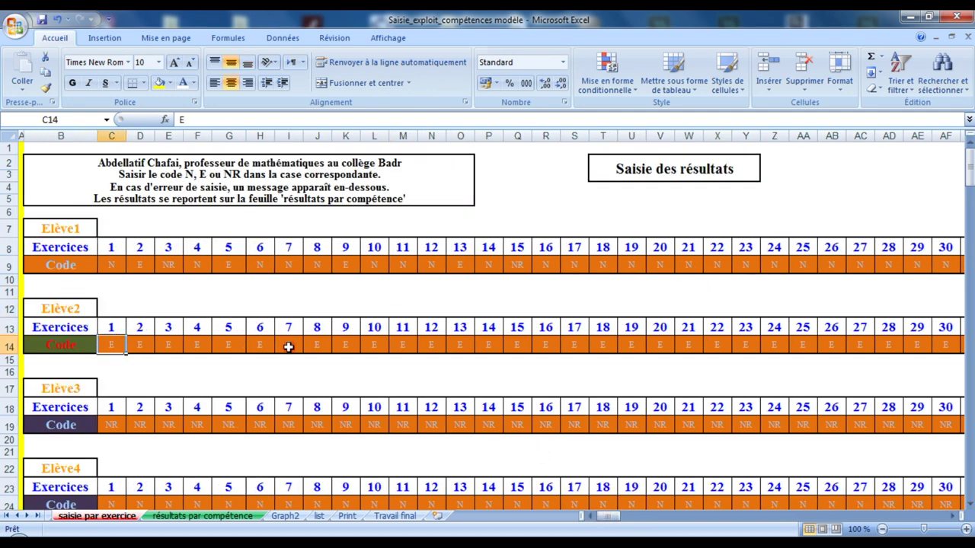
text(N	N	N	)
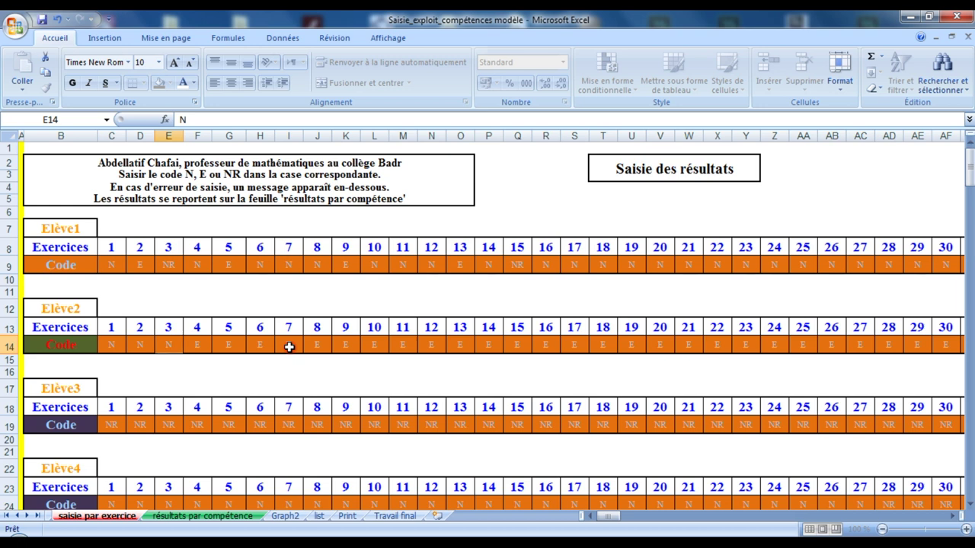
text(N	N	N	N	N	N	N	N	N	N	N	N	N	N	N	N)
key(Right)
text(N)
key(Right)
text(N)
key(Right)
key(Right)
text(N)
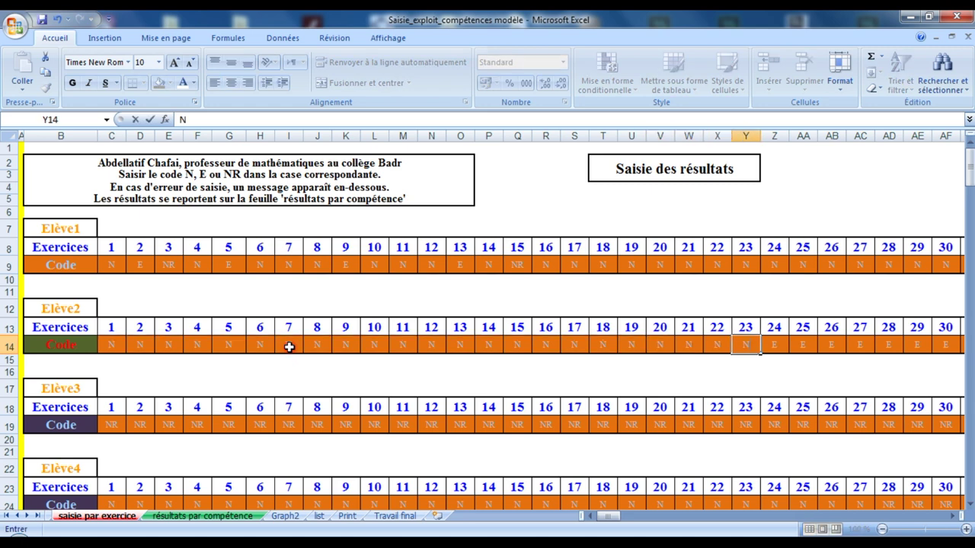
text(				N	N	N	N)
click(293, 371)
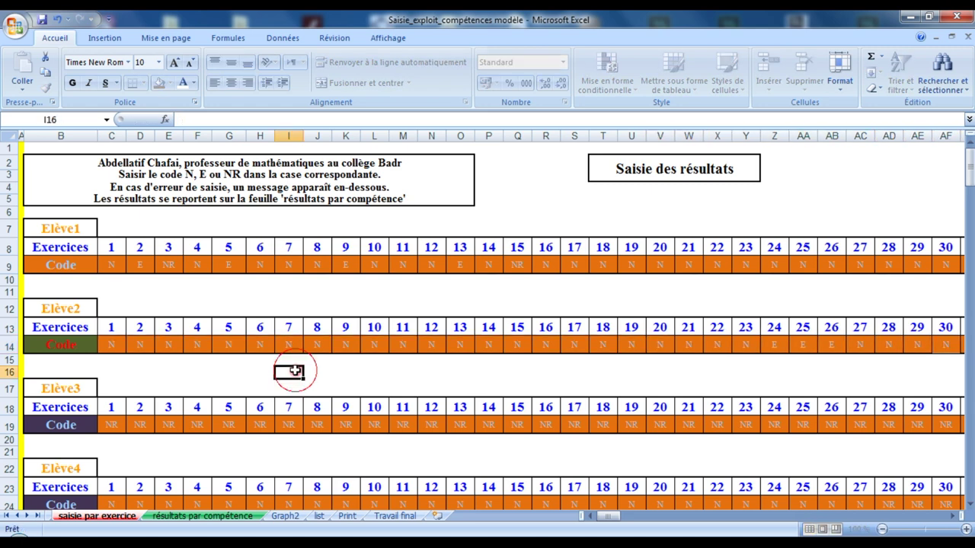
click(260, 344)
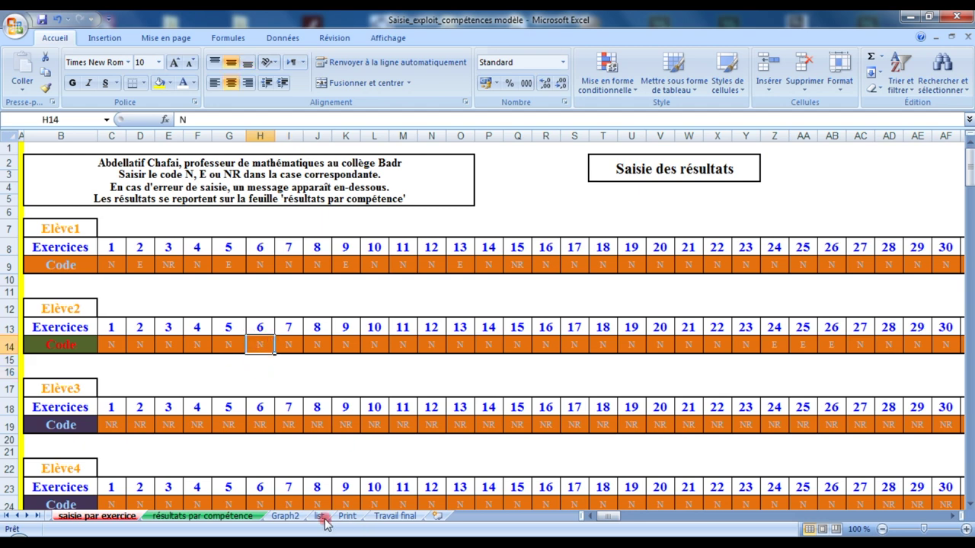
click(156, 517)
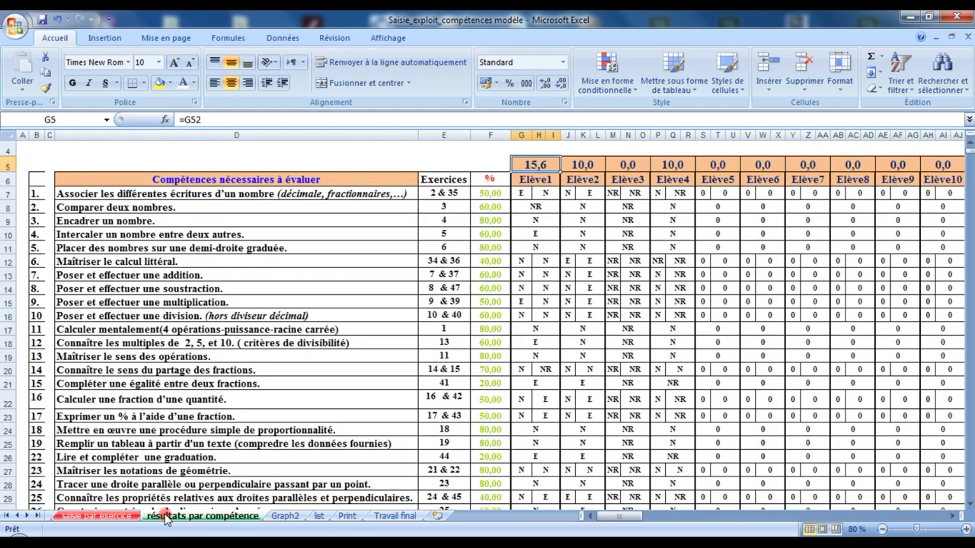
Inspect where the results sheet's reported codes and Elève2 header come from
click(414, 339)
click(587, 192)
click(588, 181)
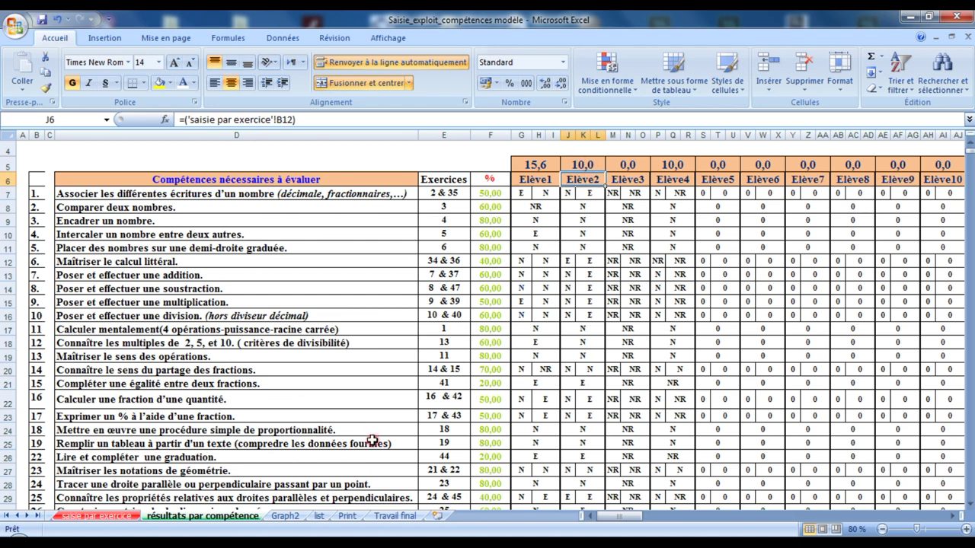
Inspect Elève2's percentage and appreciation formulas and the Rendement par élève chart on Print
click(344, 516)
click(135, 292)
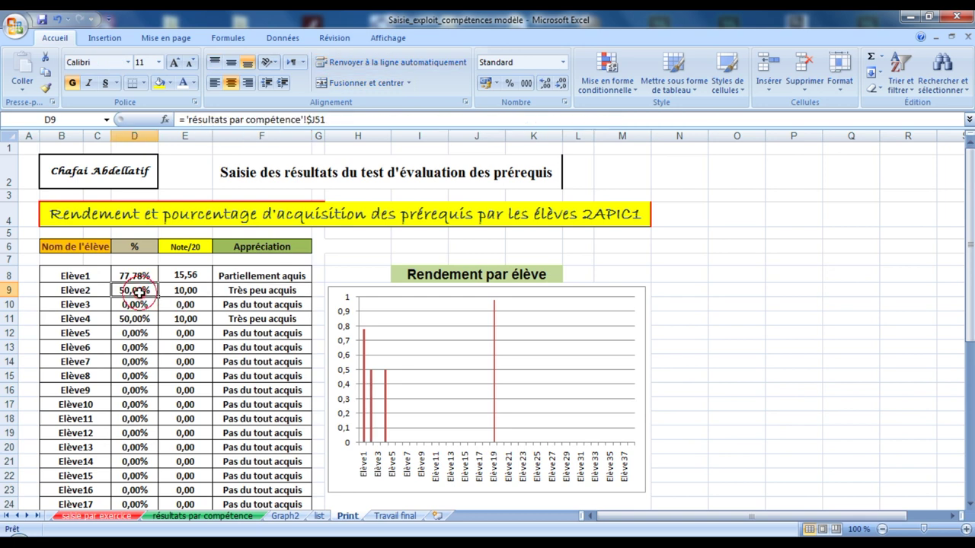
click(275, 297)
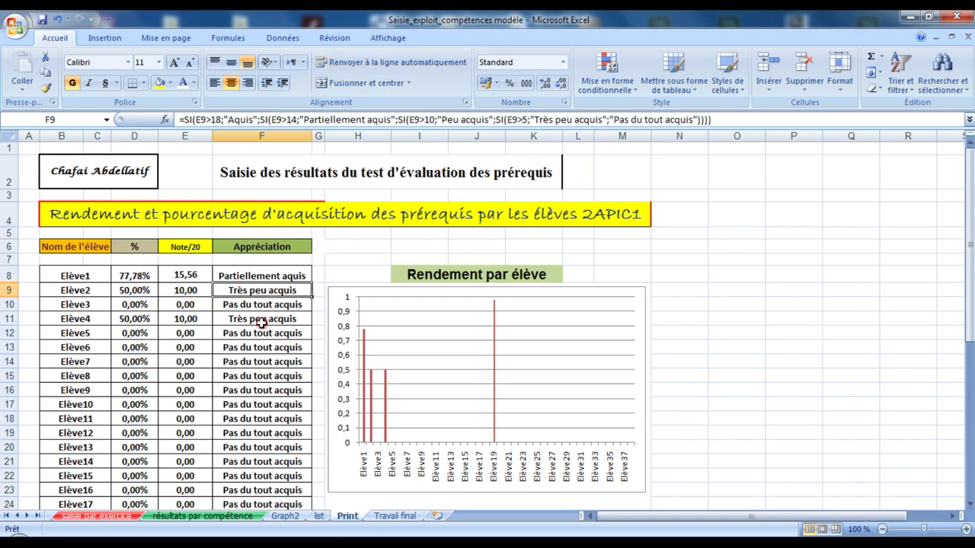
click(403, 342)
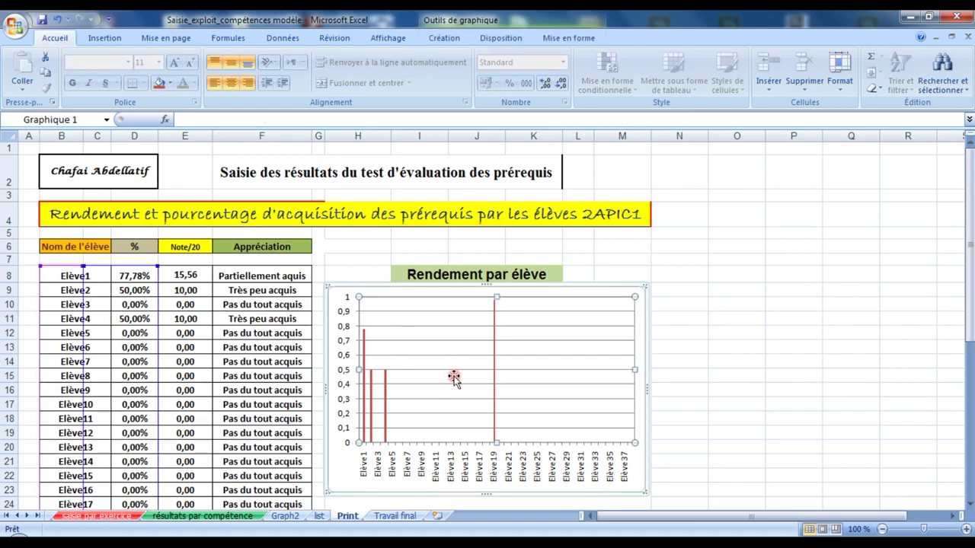
Trace Travail final's Elève1 name cell back to the Elève1 entry on the list sheet
click(395, 516)
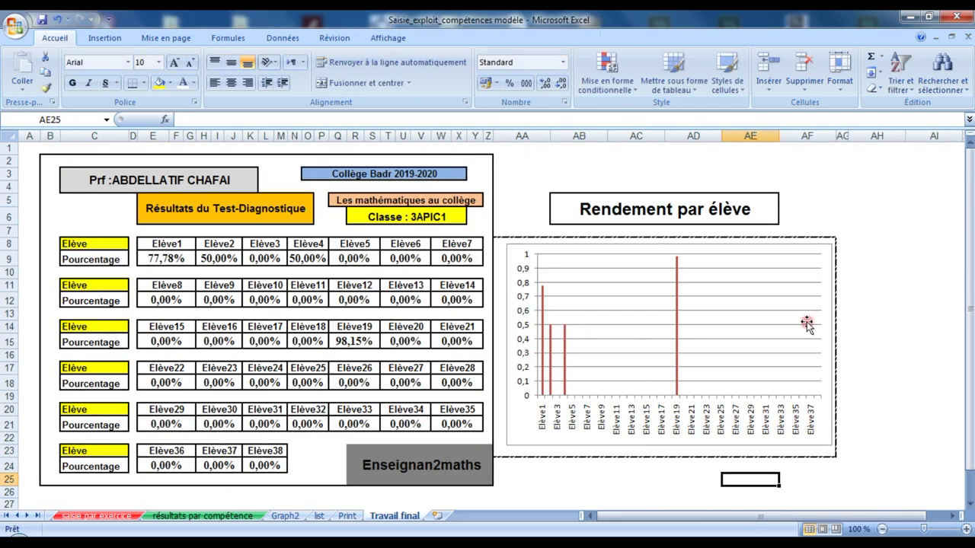
click(853, 321)
click(171, 245)
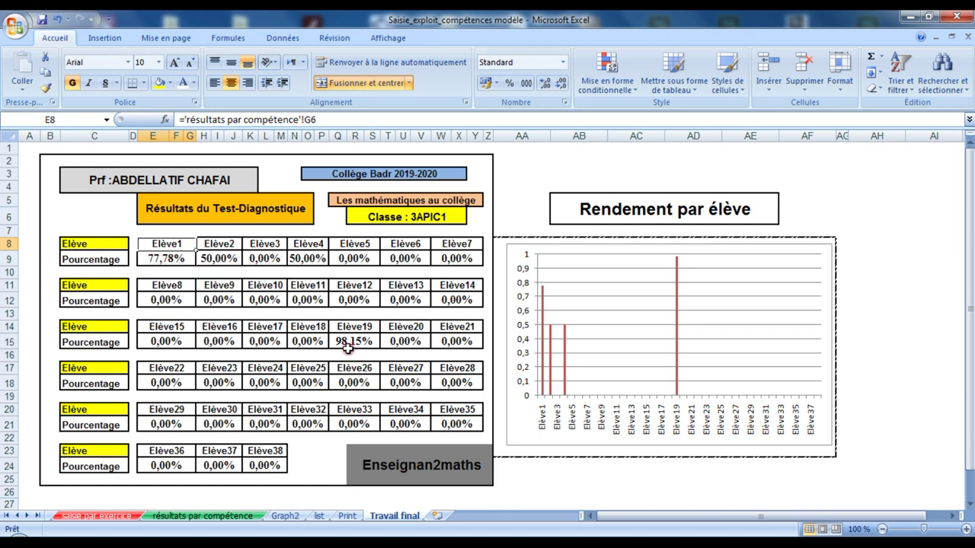
click(319, 516)
click(376, 282)
Replace the Elève1 placeholder in Q15 with the first student's real name
double_click(377, 282)
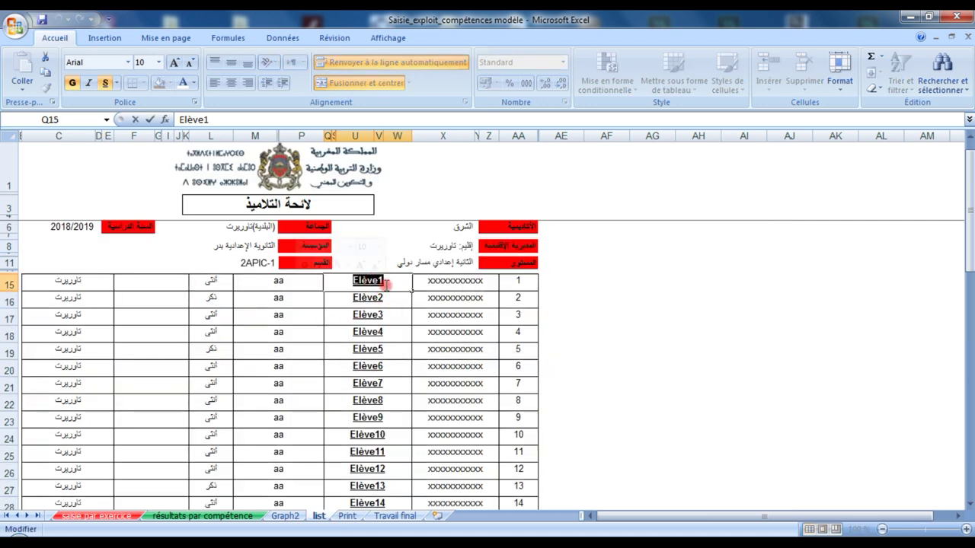
text(AH)
click(379, 302)
double_click(379, 302)
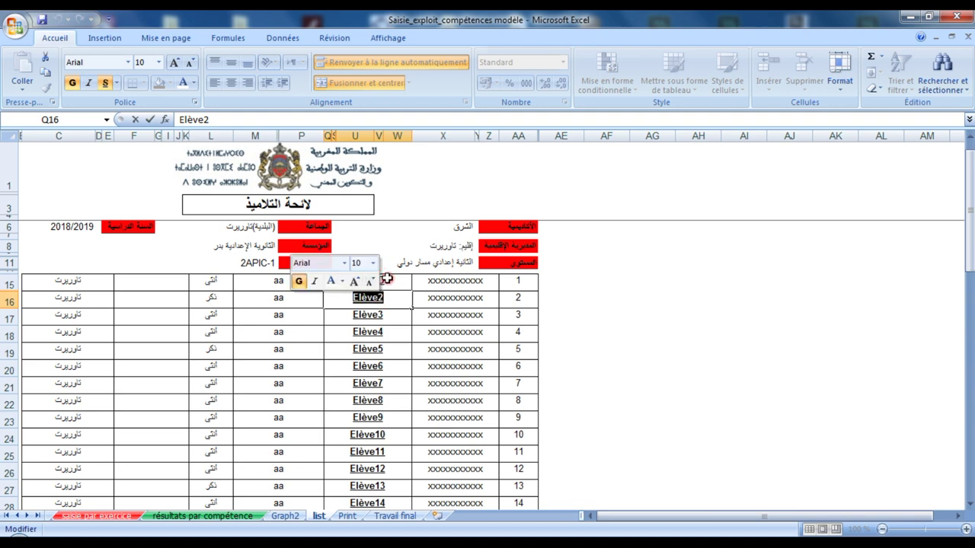
click(388, 279)
double_click(385, 279)
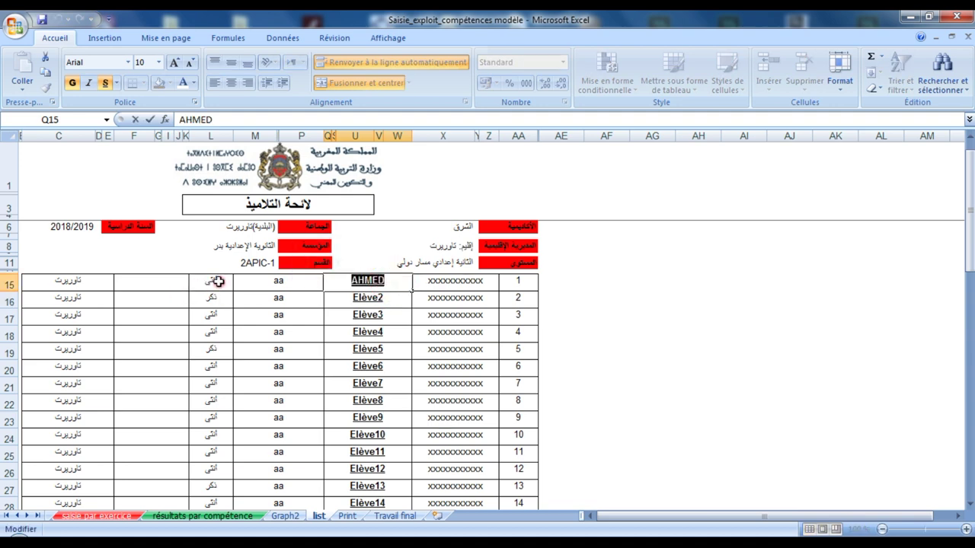
text(FATIMA)
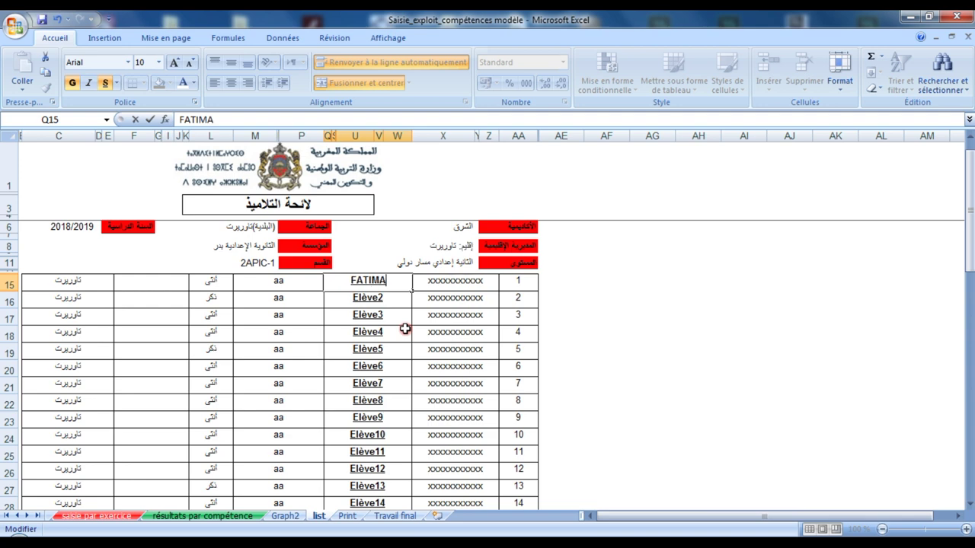
click(381, 298)
Replace the Elève2 and Elève5 placeholders with those students' real names and check Print picks them up
double_click(387, 300)
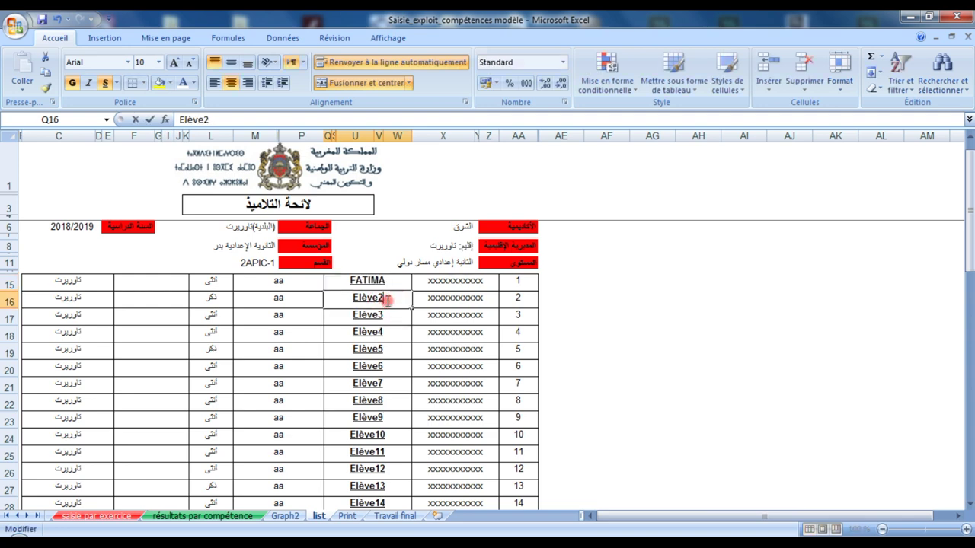
double_click(387, 300)
text(AHMED)
click(384, 317)
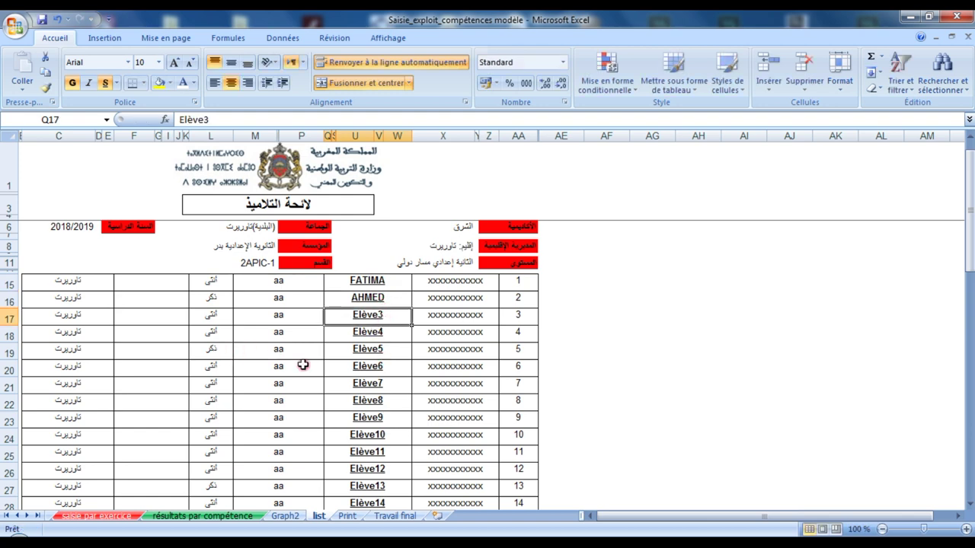
click(358, 350)
double_click(362, 350)
double_click(367, 351)
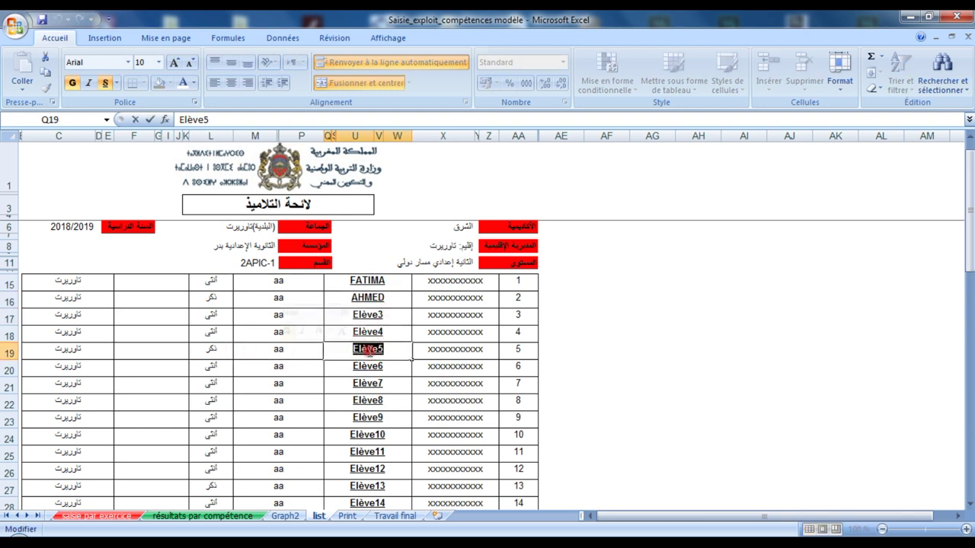
text(KARIM)
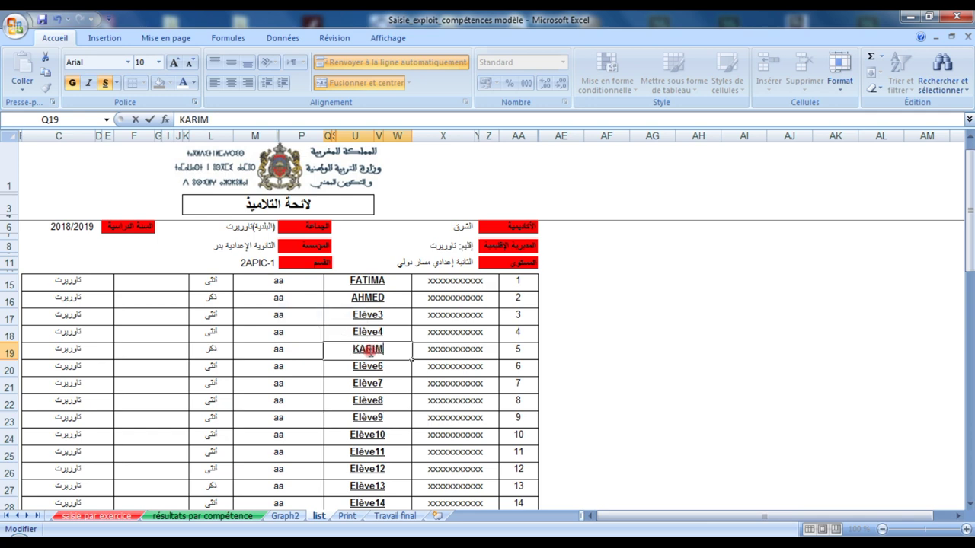
click(604, 355)
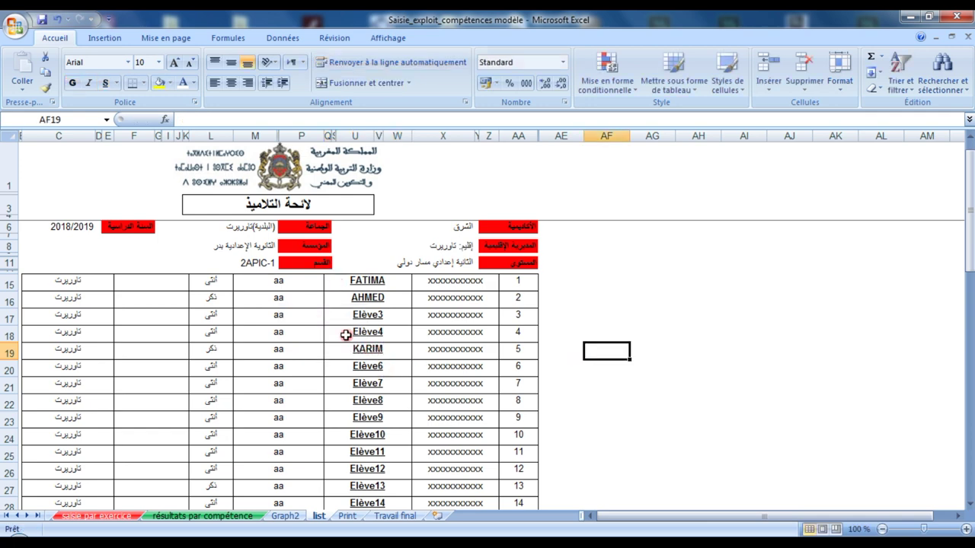
click(348, 516)
click(82, 278)
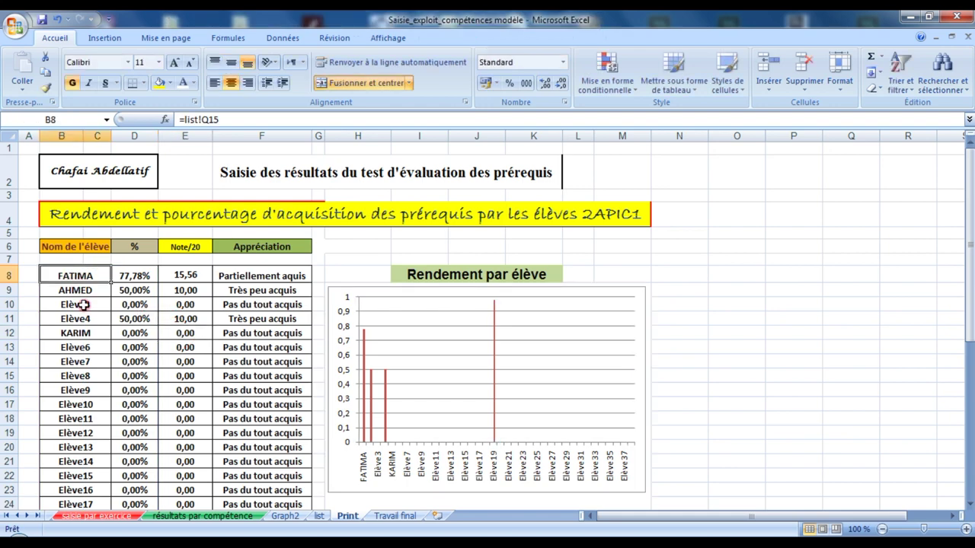
Verify the real names on Print, Travail final's name cells and chart labels, and the résultats par compétence headers
click(82, 332)
click(390, 516)
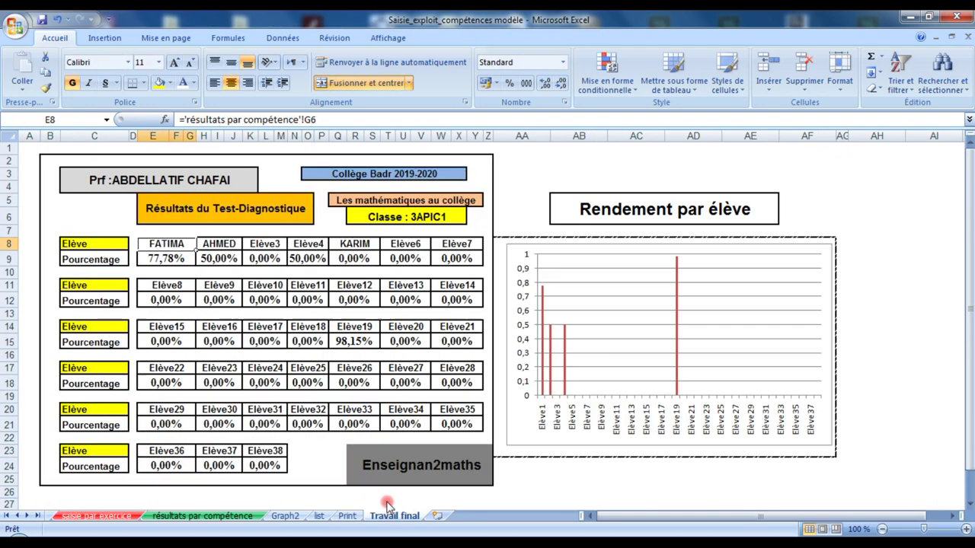
click(219, 244)
click(339, 243)
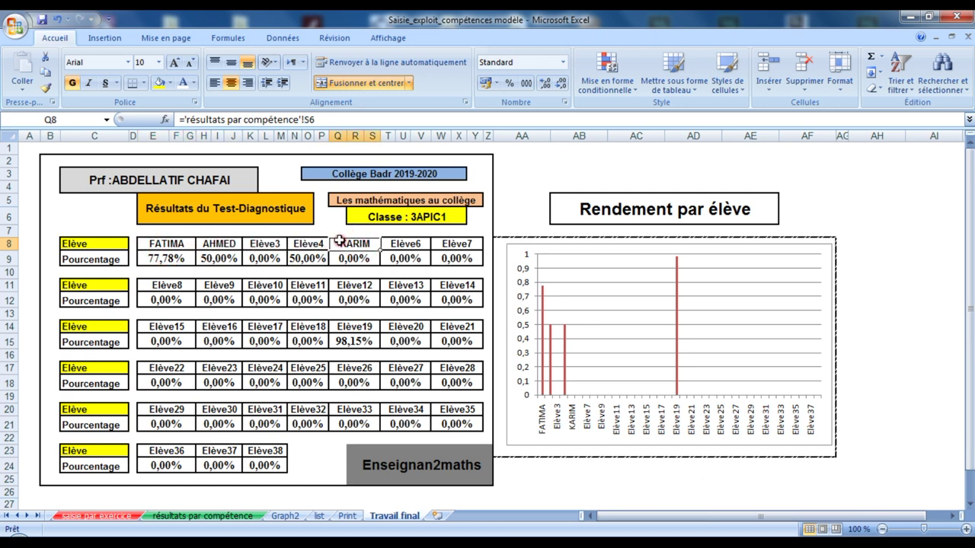
click(163, 262)
click(539, 431)
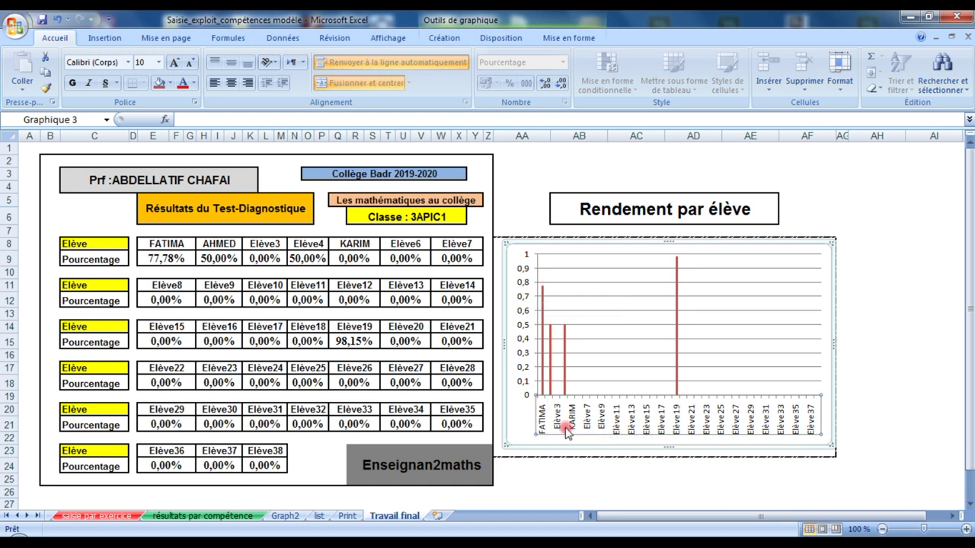
click(892, 313)
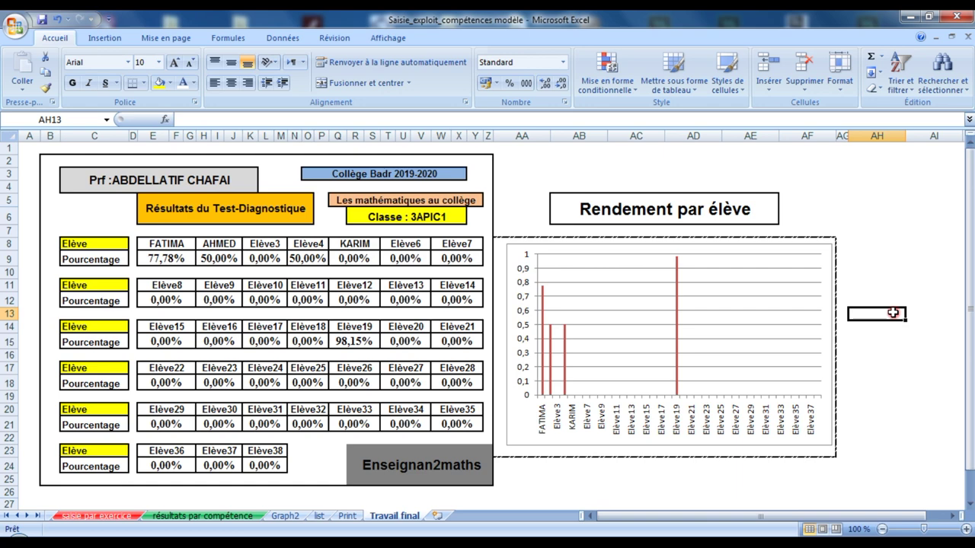
click(220, 515)
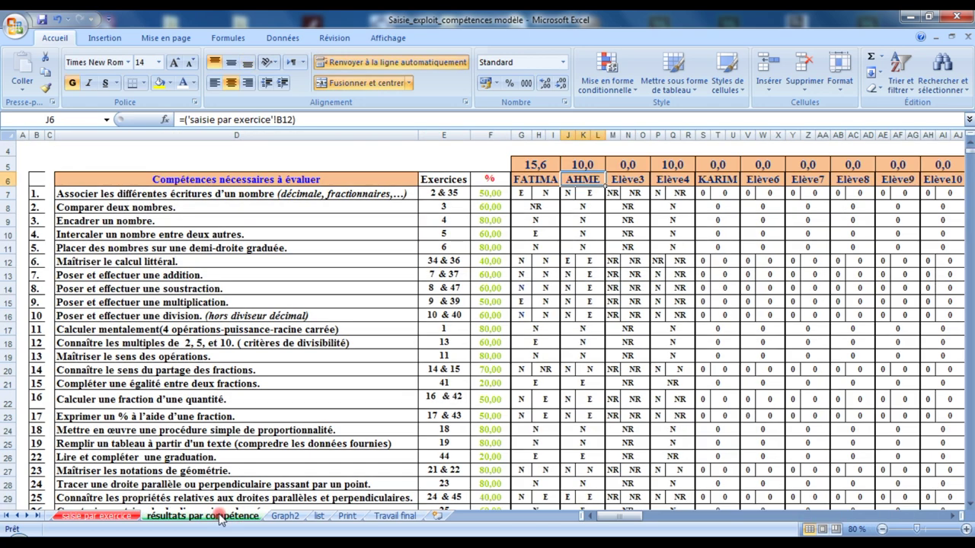
click(552, 340)
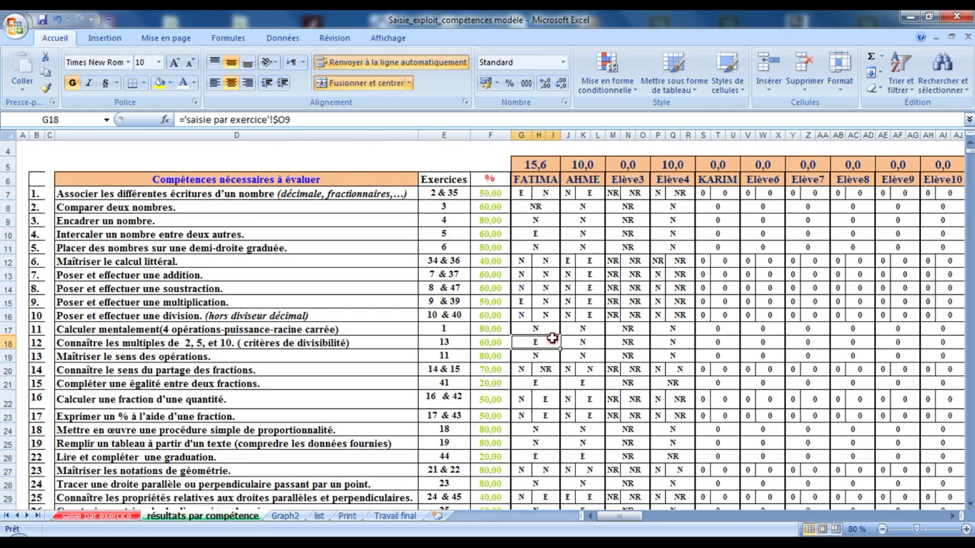